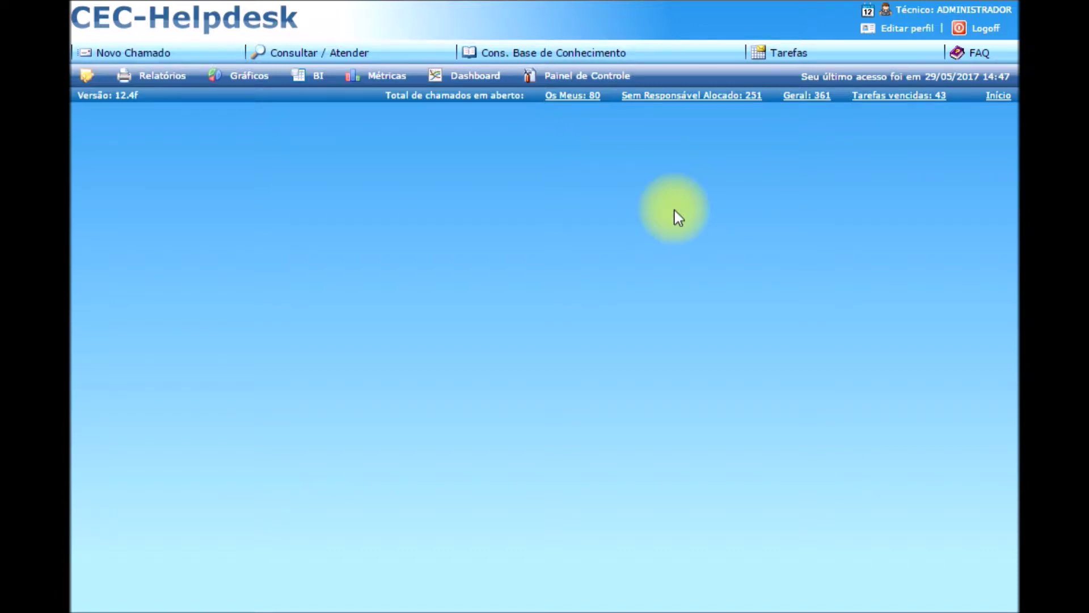
Open the CEC-Workflow parameters in the control panel to examine the workflow and approval options
left_click(591, 80)
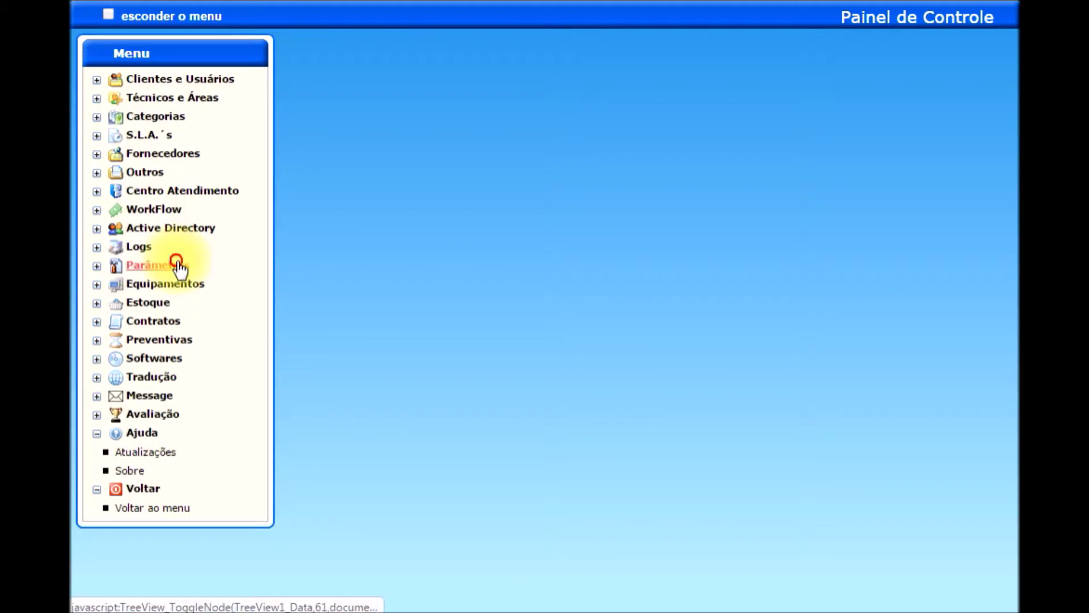
left_click(173, 265)
left_click(156, 394)
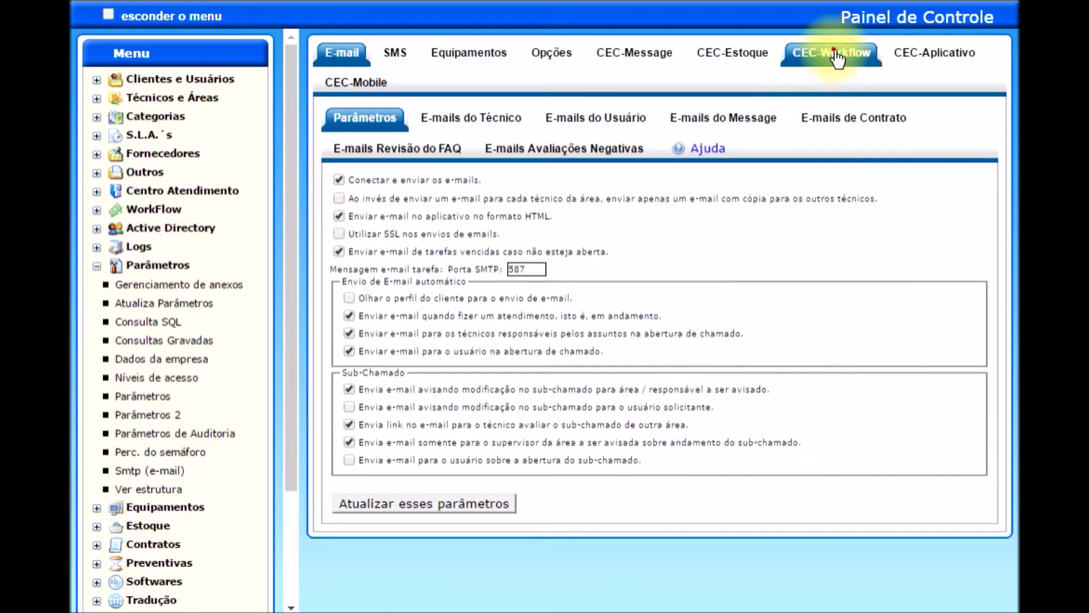
left_click(832, 56)
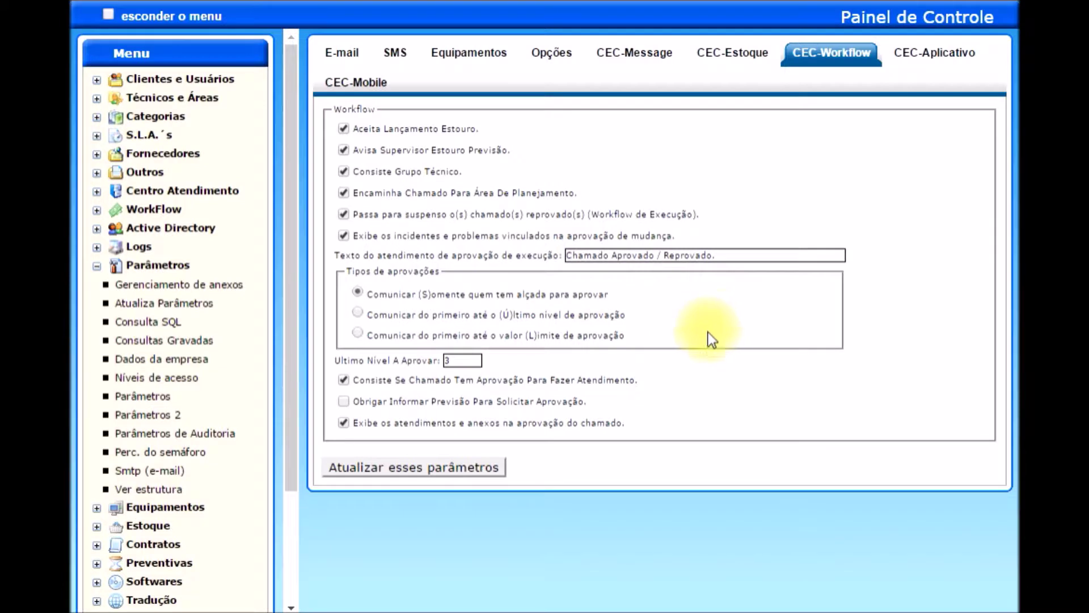
Open the technician profile permissions and examine permission A, "Pode Informar Alçada"
left_click(96, 99)
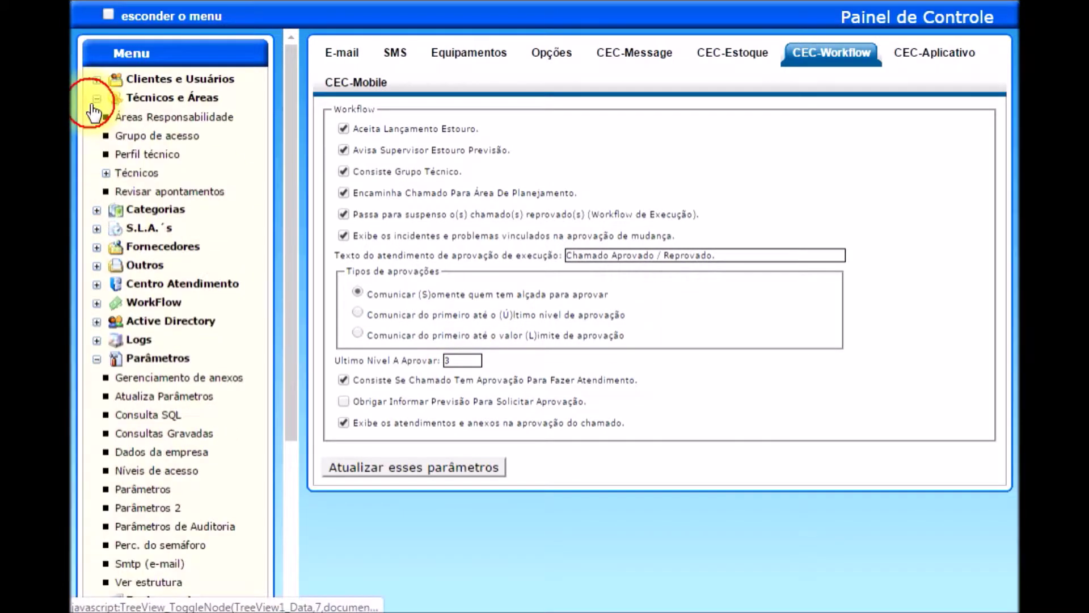
left_click(172, 151)
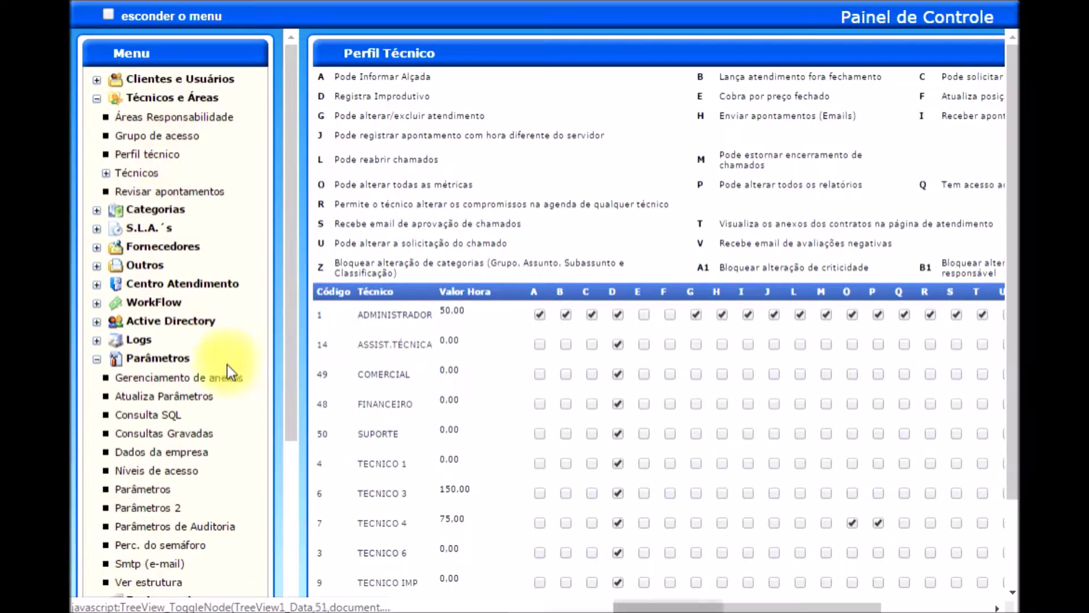
left_click_drag(436, 82, 303, 78)
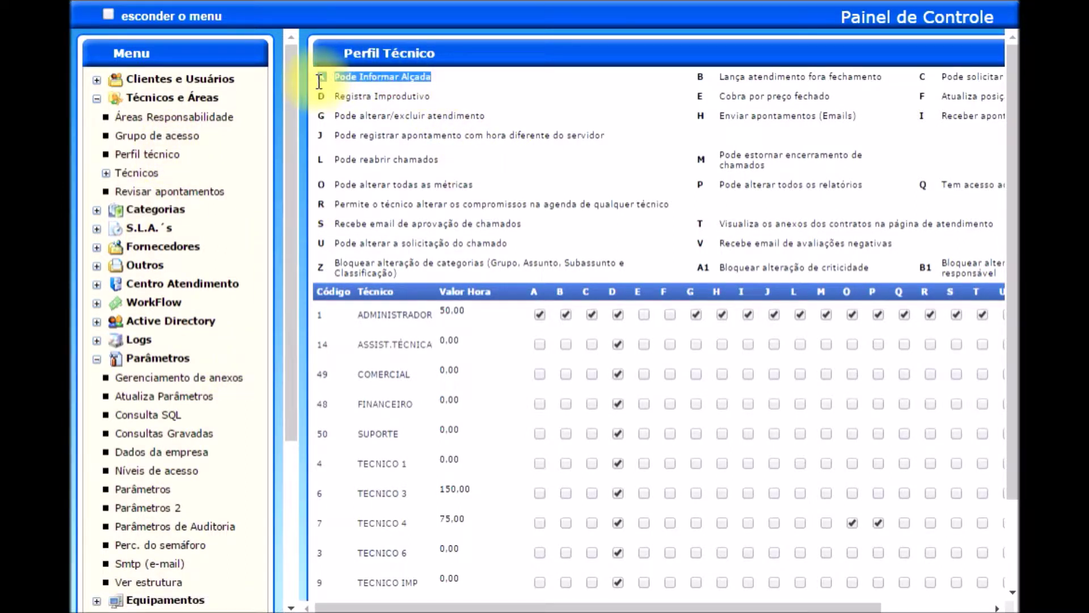
left_click(481, 96)
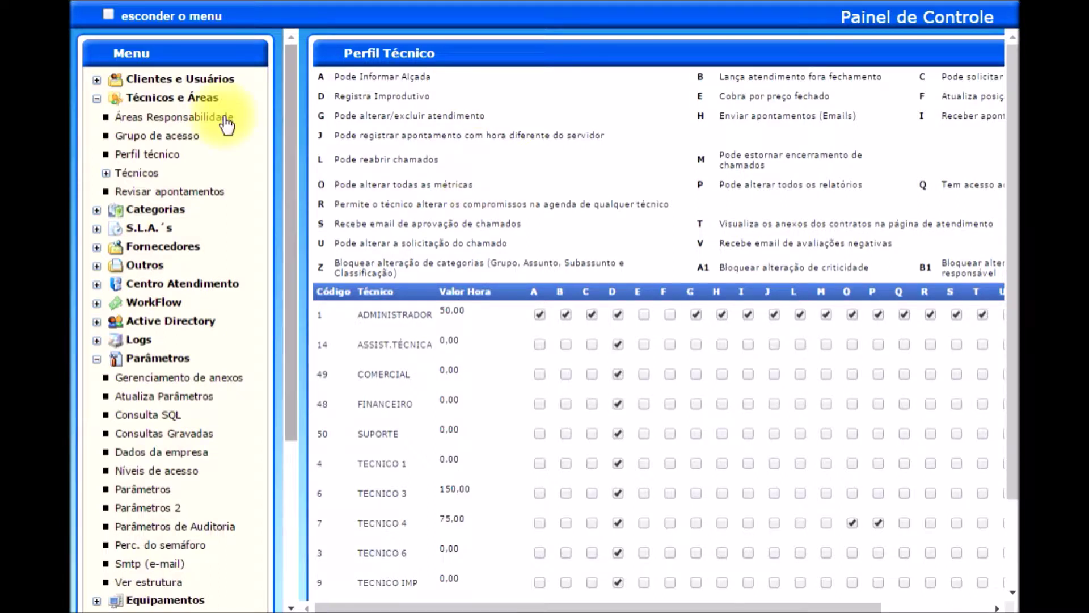
Register an approval limit for the user COMPRADOR with initial value 1, final value 1000 and level 1, and save it
left_click(97, 80)
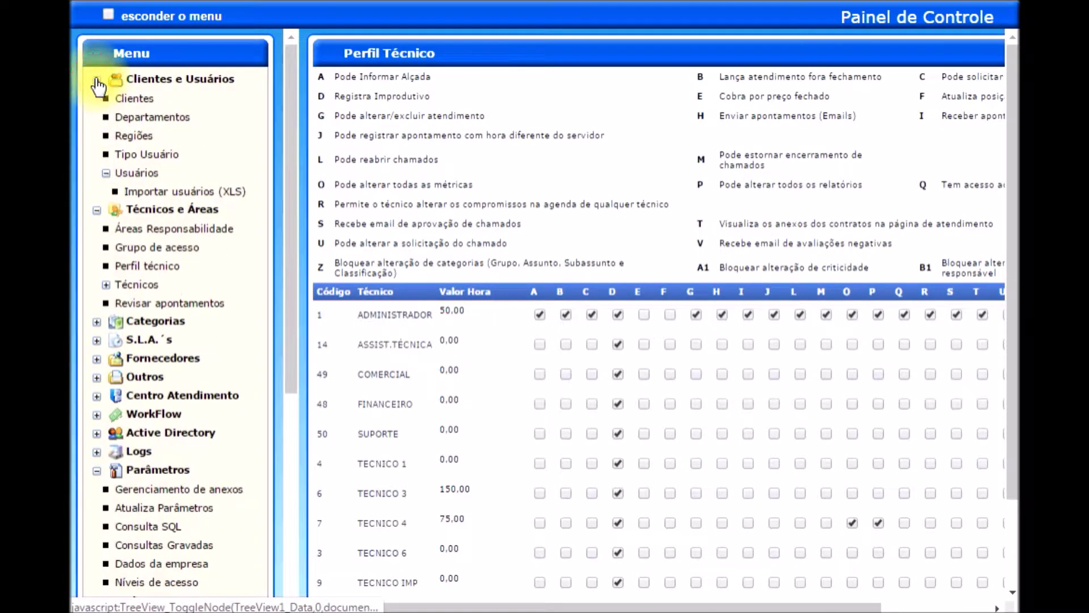
left_click(135, 174)
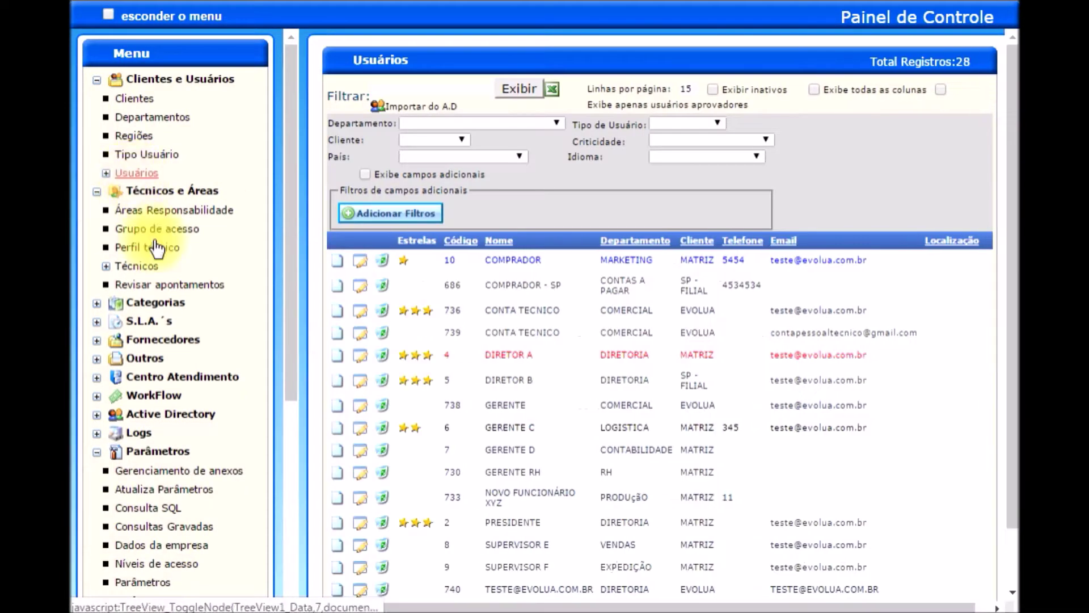
left_click(358, 257)
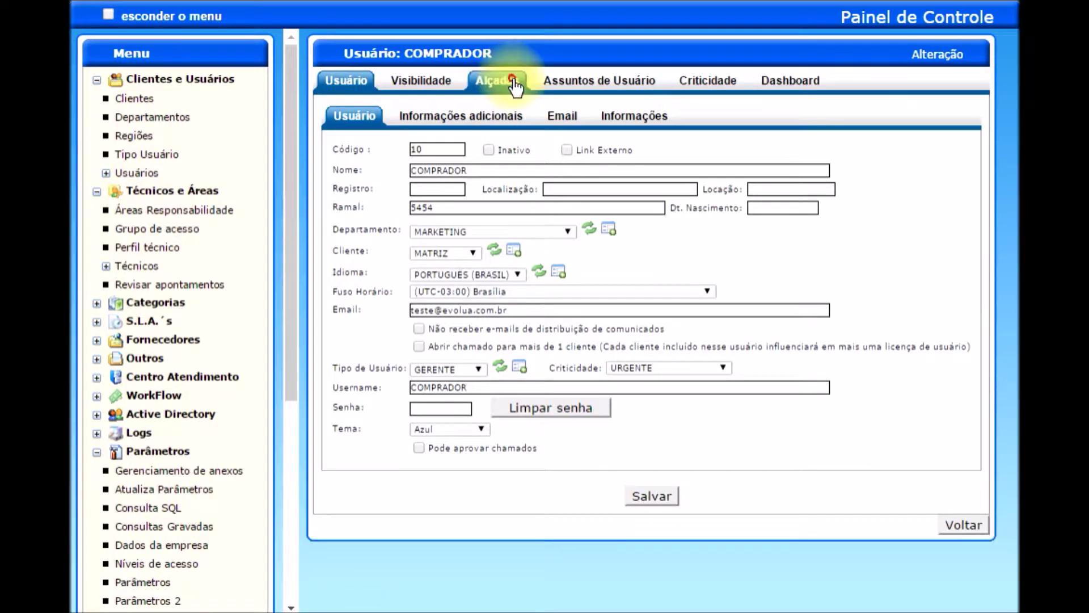
left_click(513, 84)
left_click(429, 134)
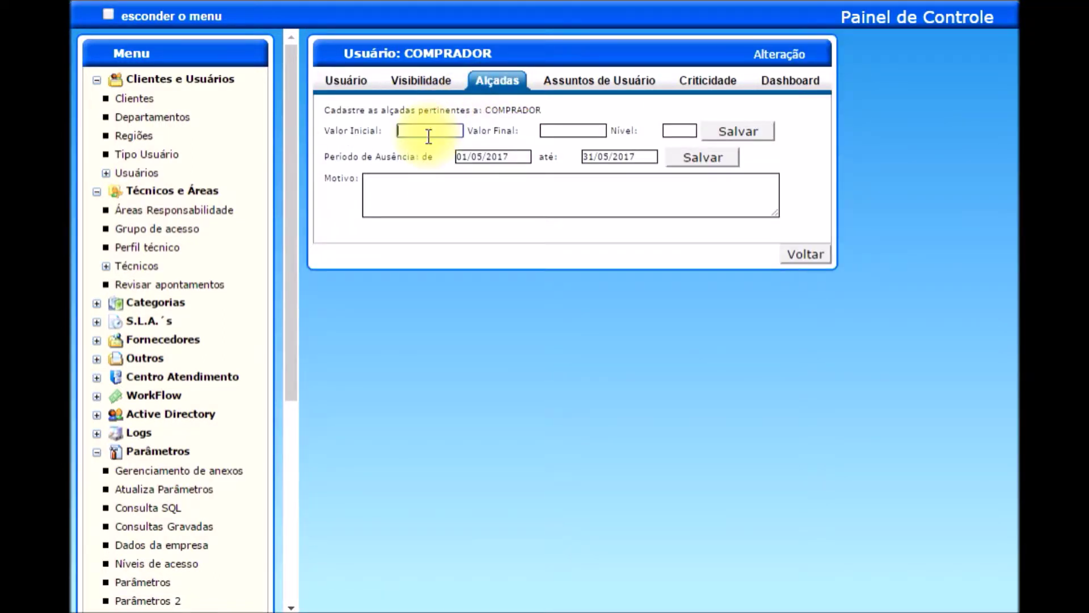
type("1")
left_click(556, 131)
type("1000")
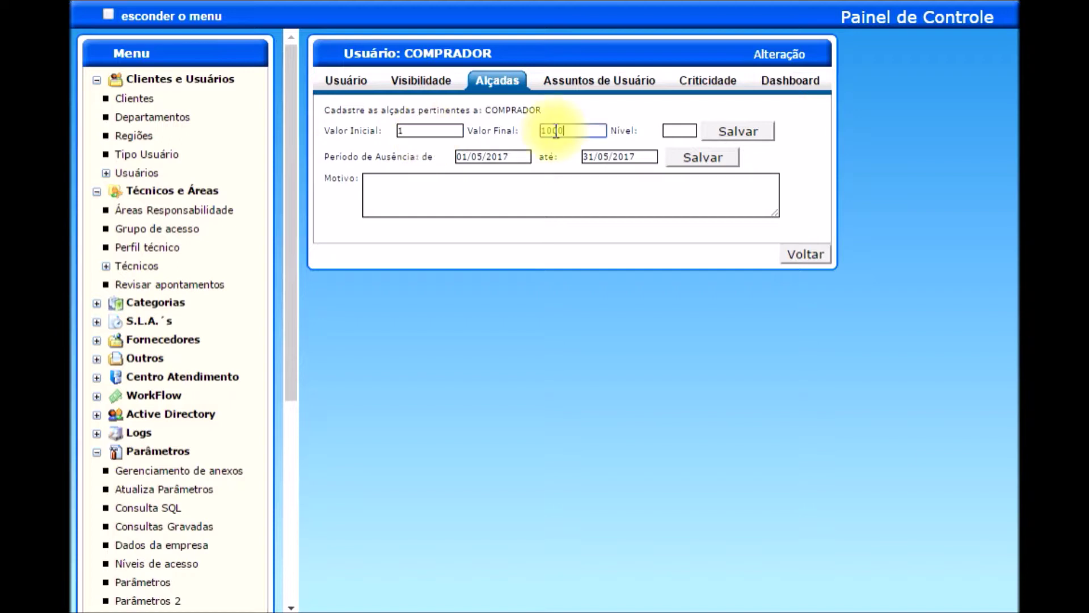
left_click(680, 131)
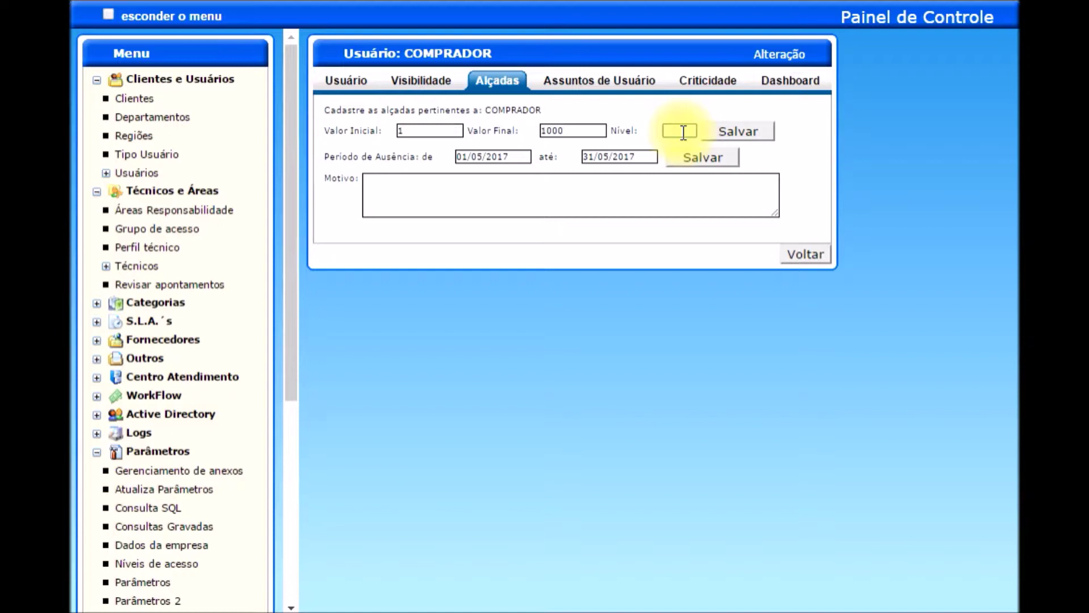
type("1")
left_click(720, 130)
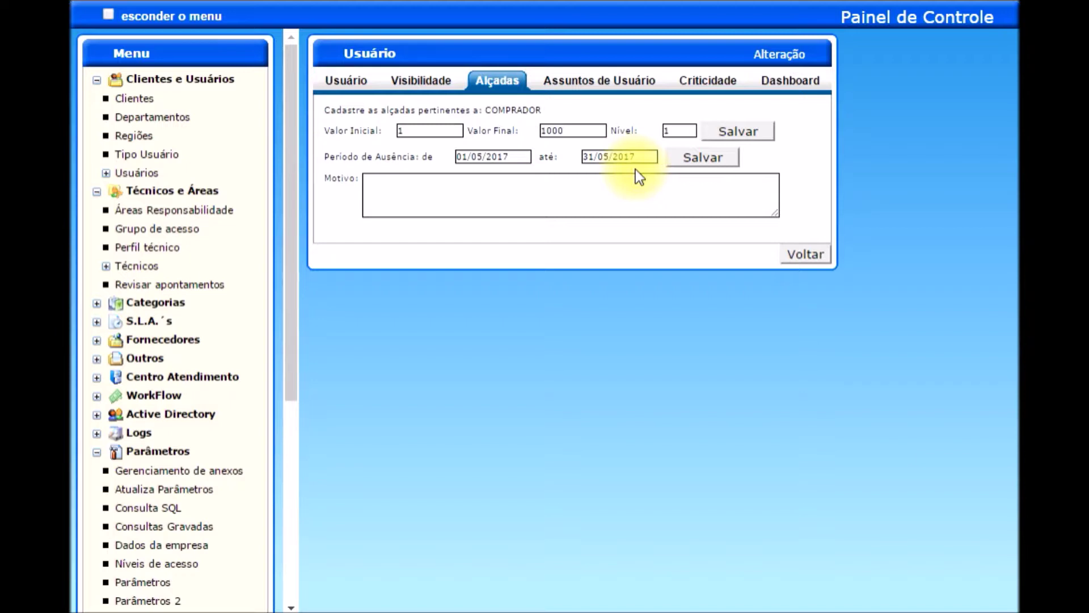
Go through COMPRADOR's absence fields and submit the period 01/05/2017 to 31/05/2017 with the reason left blank
left_click(486, 160)
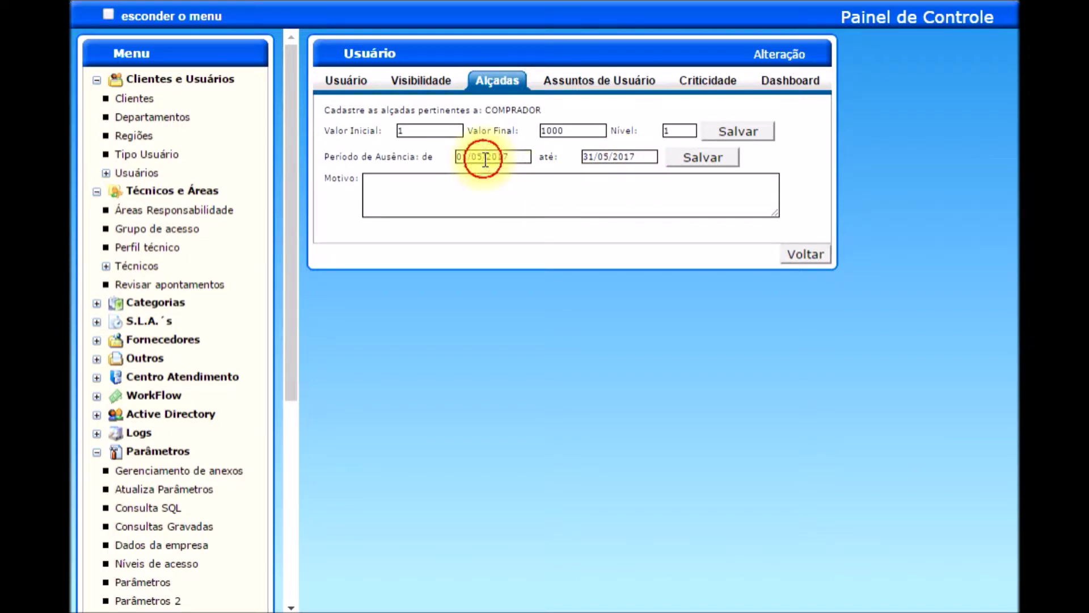
left_click(619, 157)
left_click(518, 192)
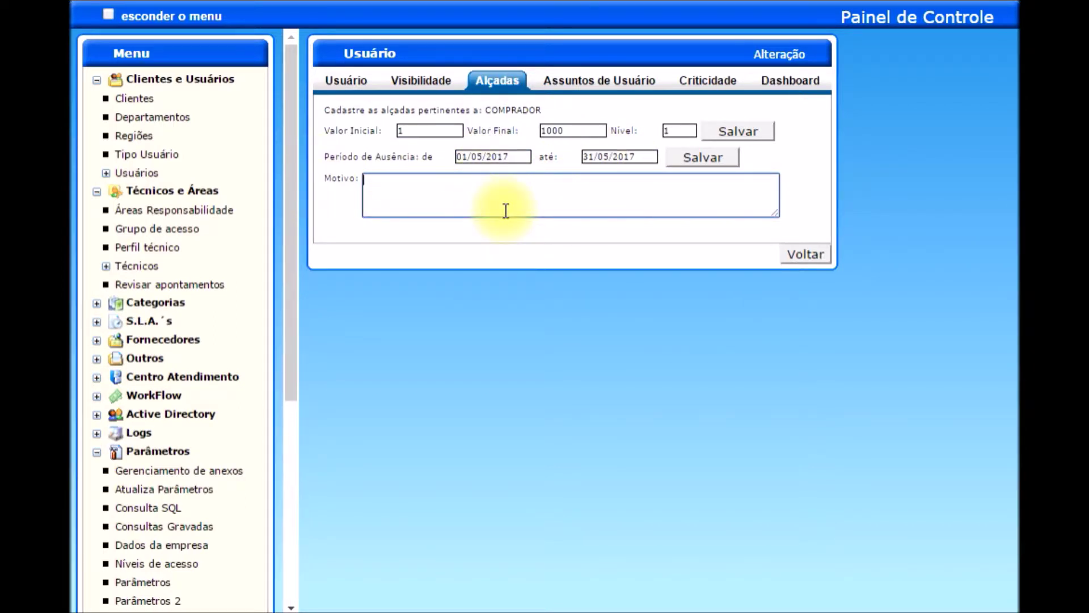
left_click(722, 156)
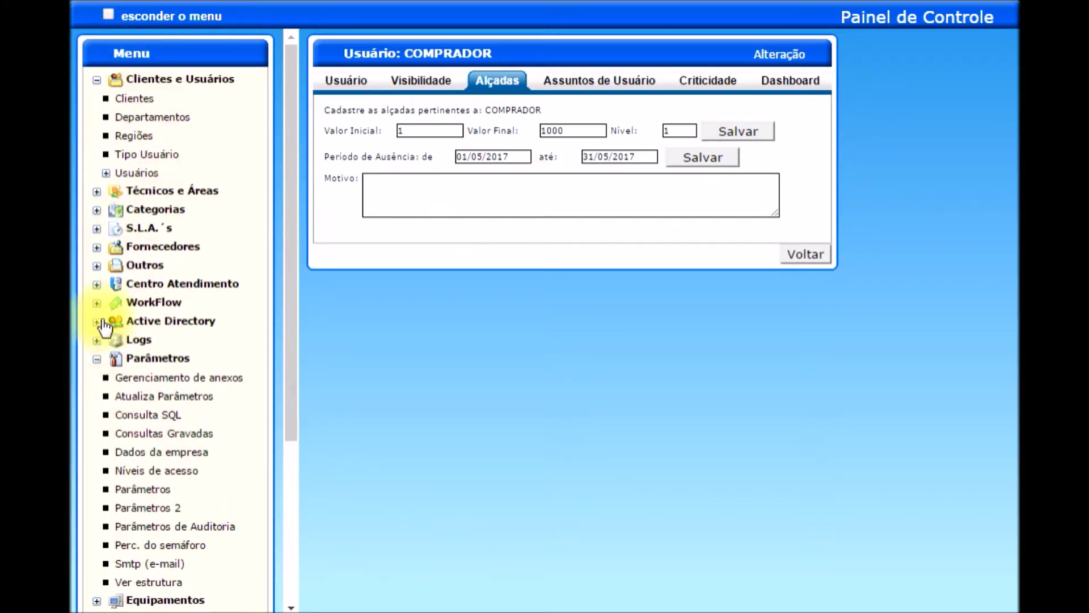
Consult the WorkFlow list of approval limits and open COMPRADOR's visibility settings from it
left_click(96, 303)
left_click(176, 326)
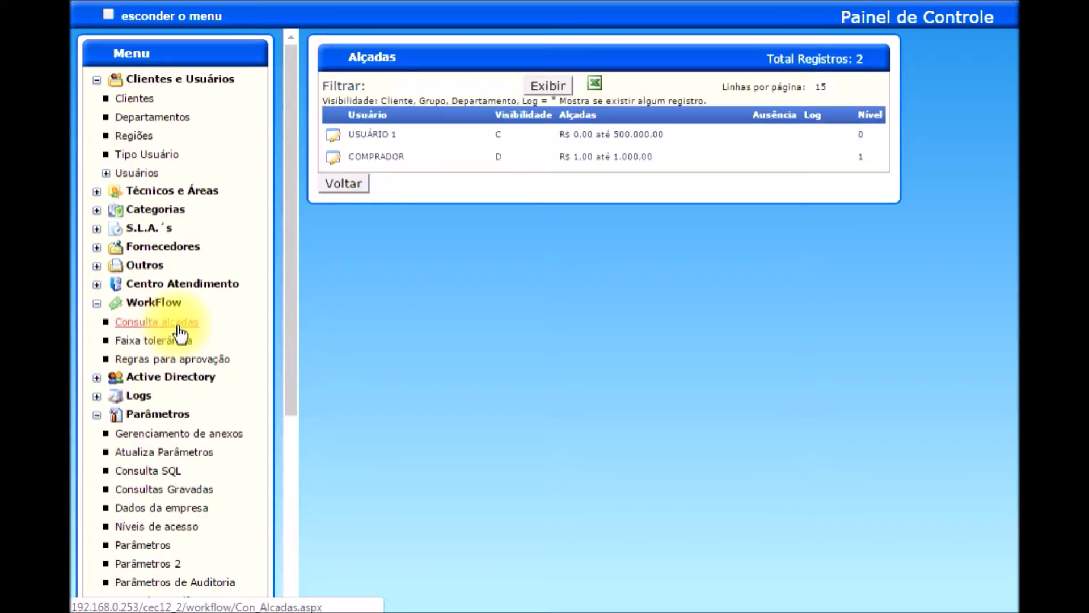
left_click(330, 165)
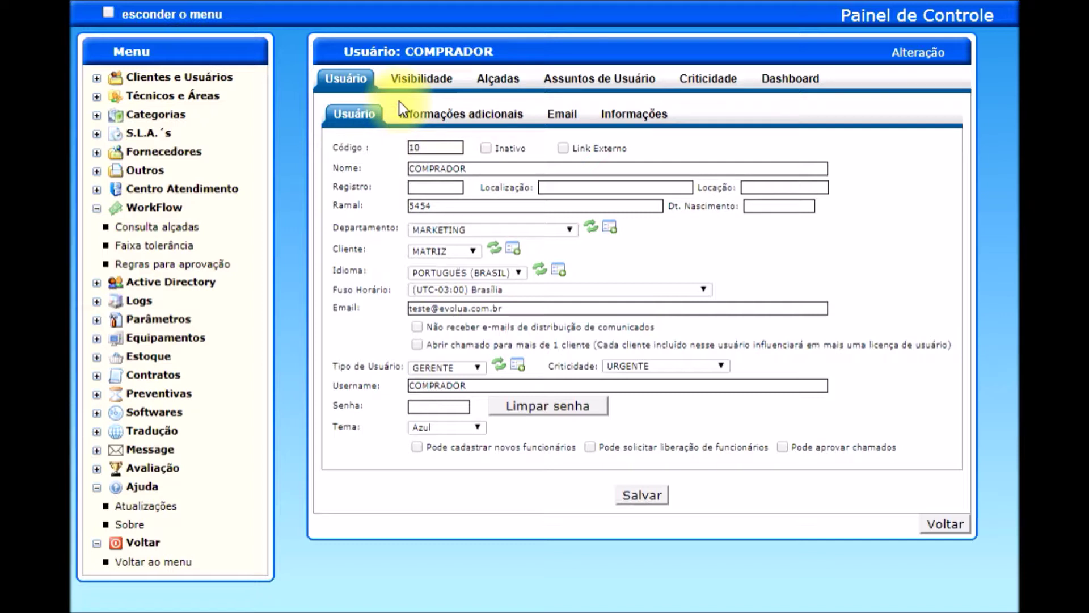
left_click(420, 86)
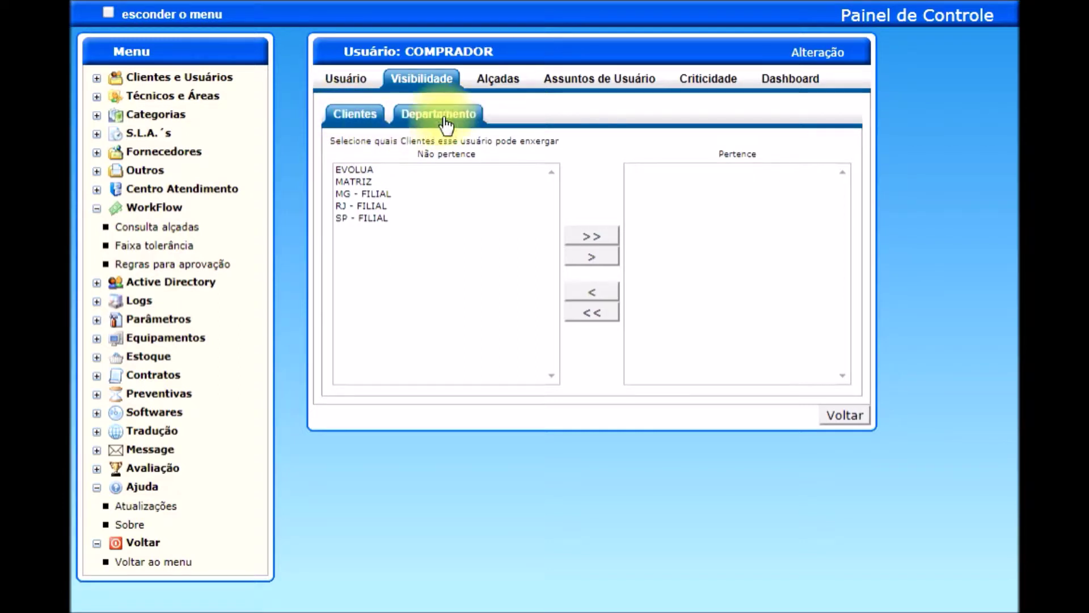
Add the clients MG - FILIAL and RJ - FILIAL to those COMPRADOR can see
left_click(377, 195)
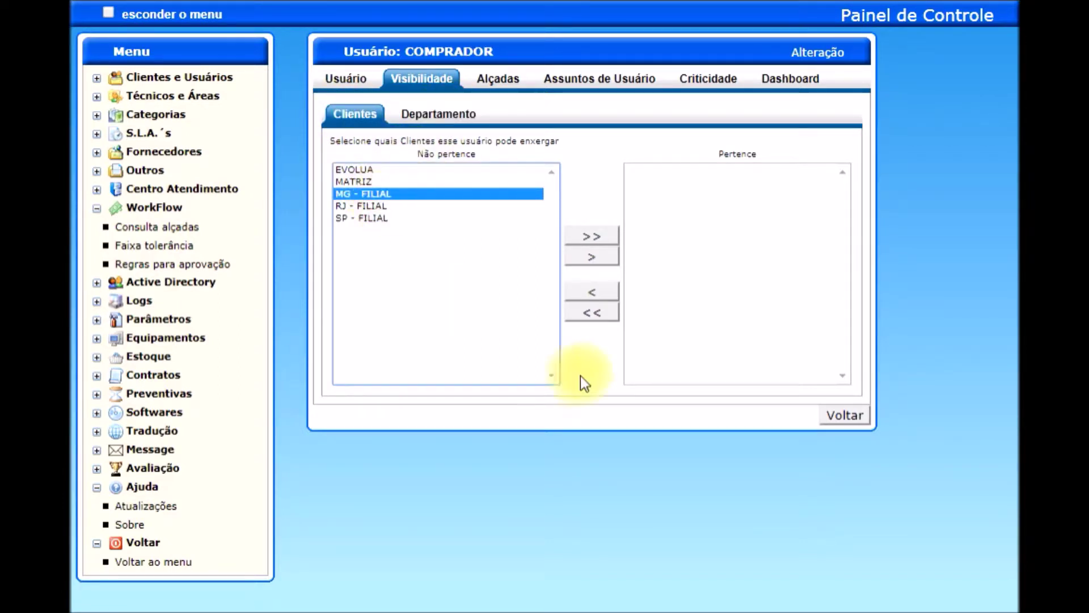
left_click(605, 261)
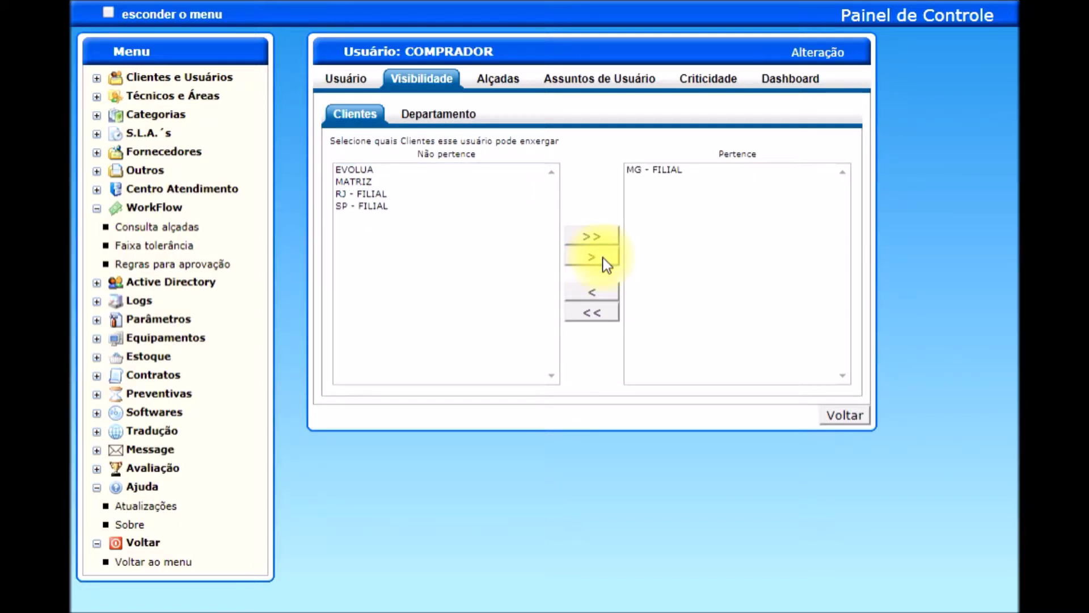
left_click(363, 194)
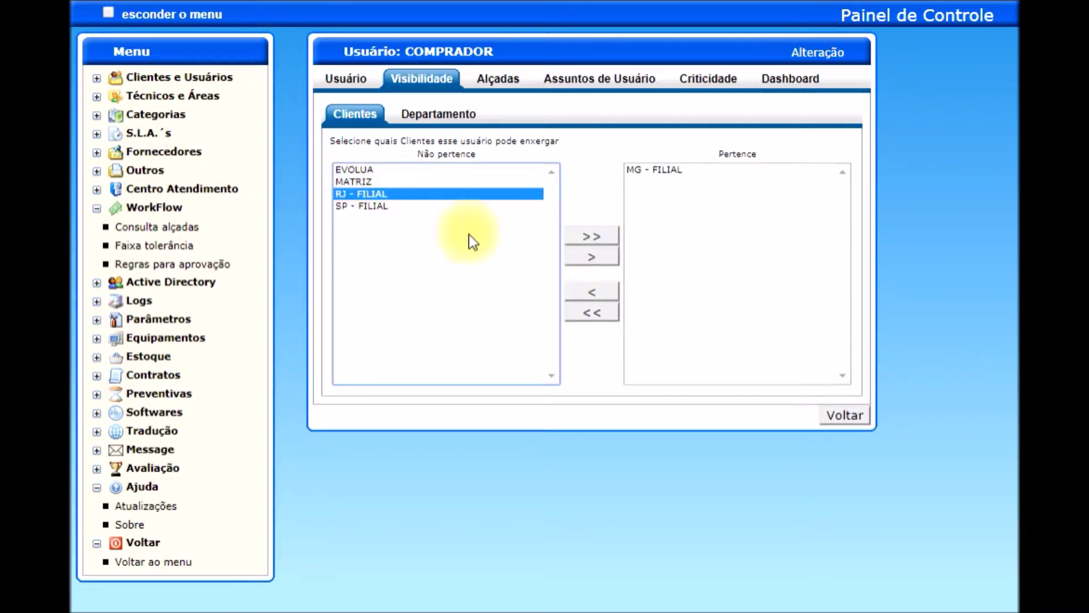
left_click(601, 256)
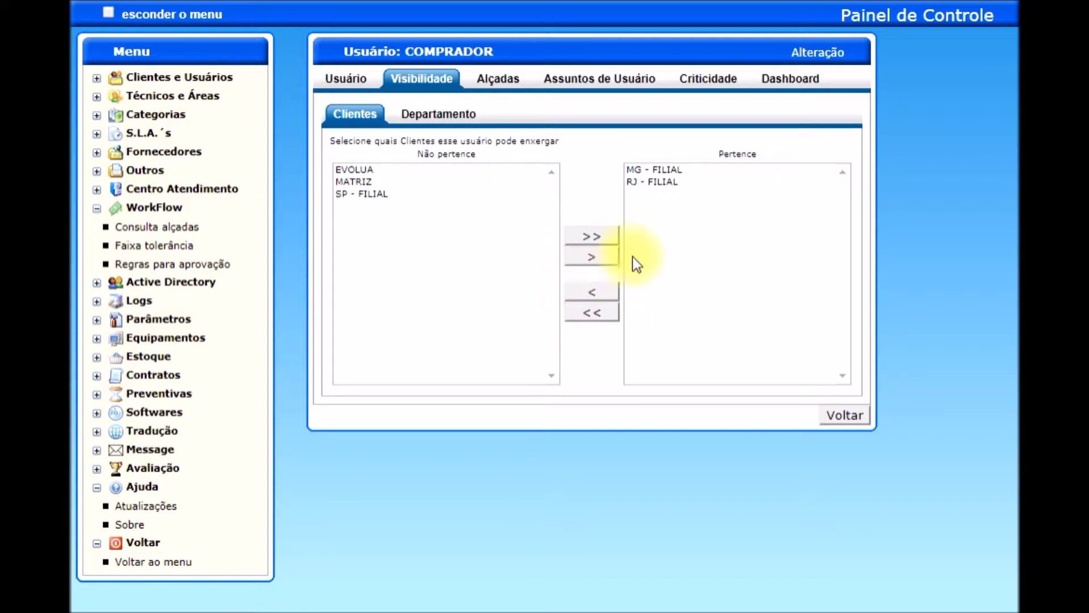
Remove all assigned clients from COMPRADOR's visibility
left_click(659, 182)
left_click(652, 170)
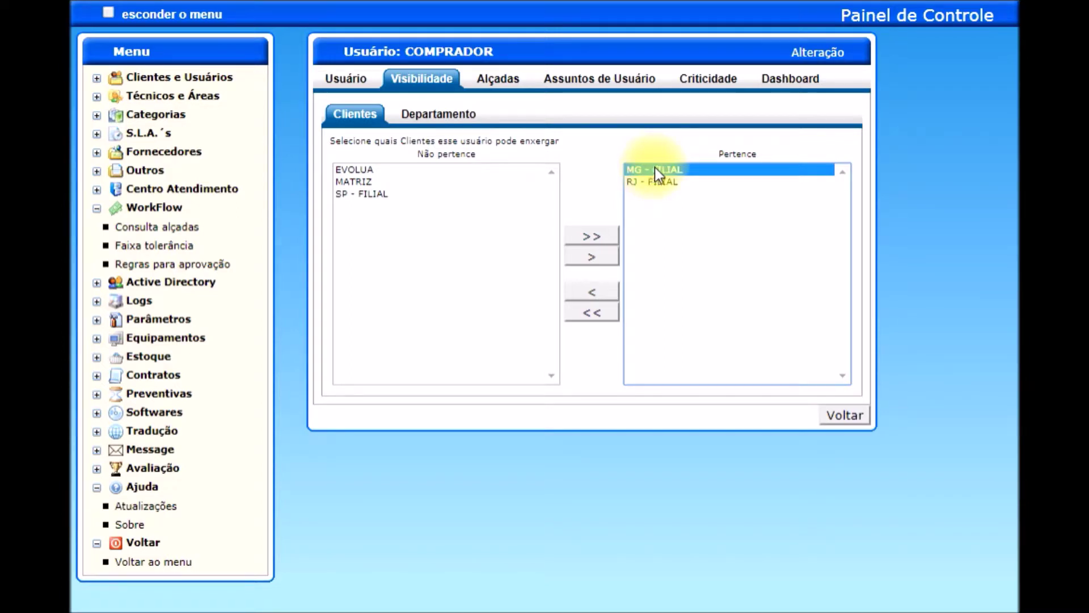
left_click(603, 313)
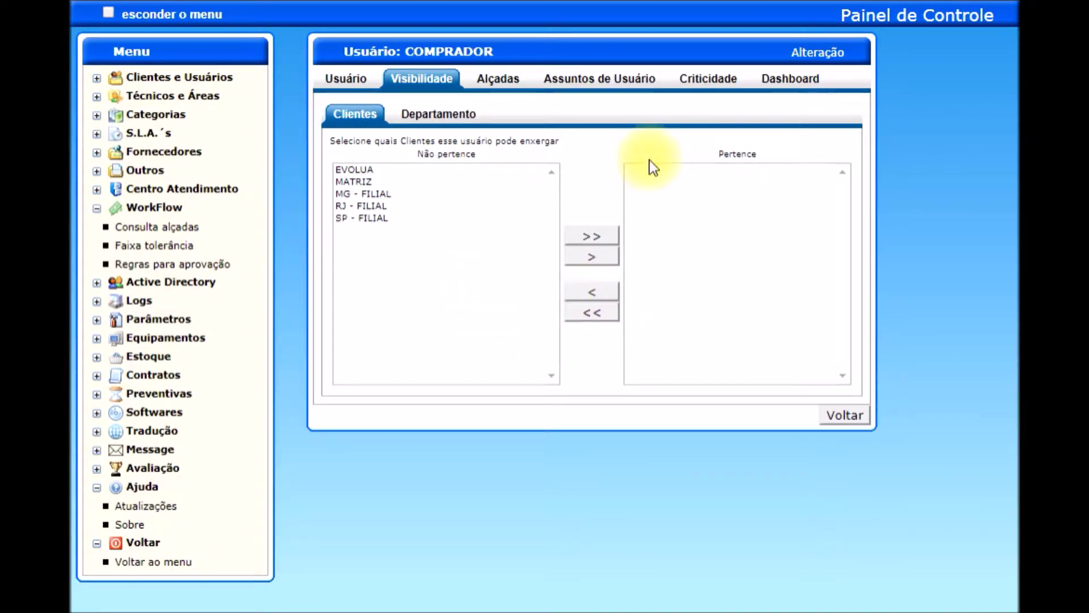
Add the departments CONTABILIDADE and COMPRAS to those COMPRADOR can see
left_click(451, 118)
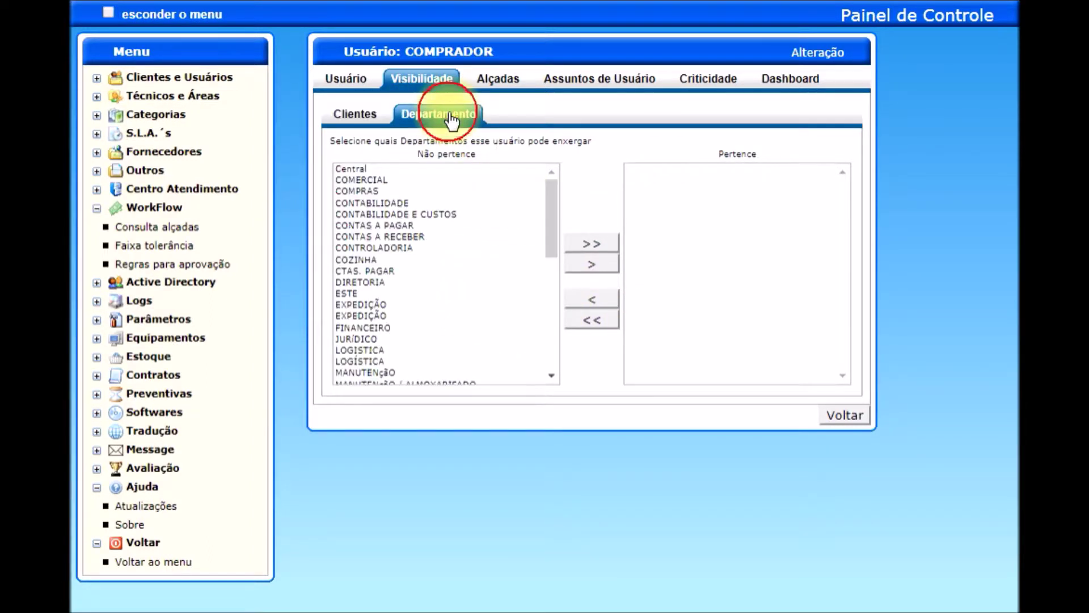
left_click(403, 203)
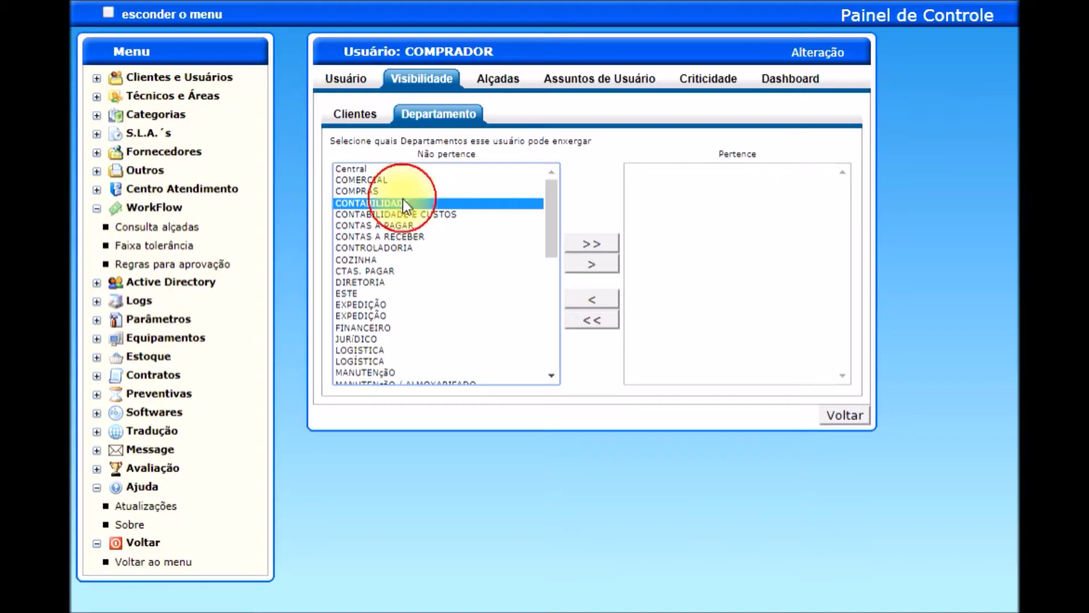
left_click(604, 266)
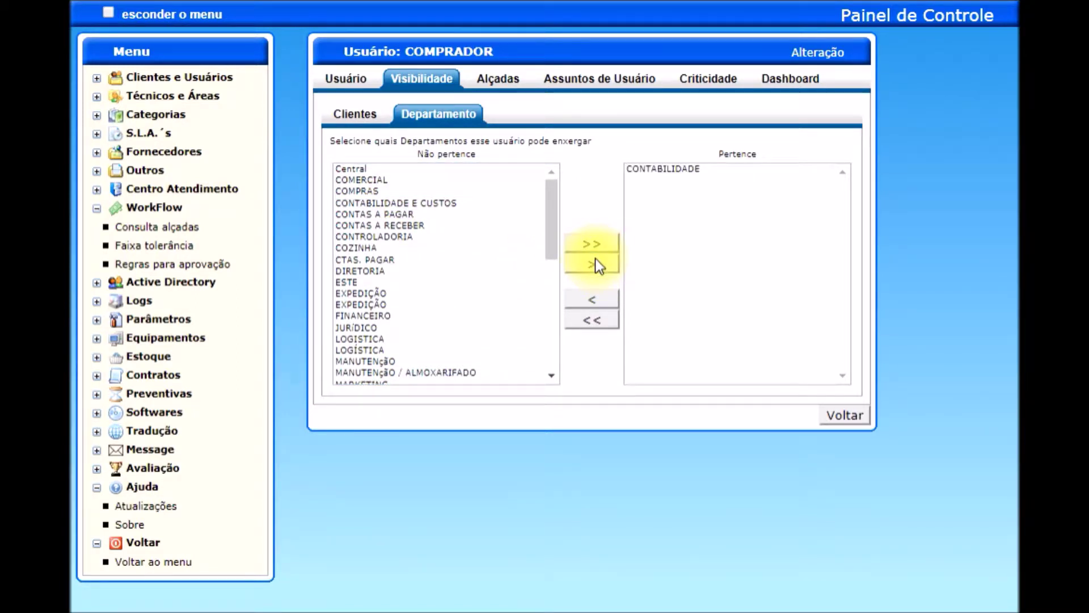
left_click(363, 191)
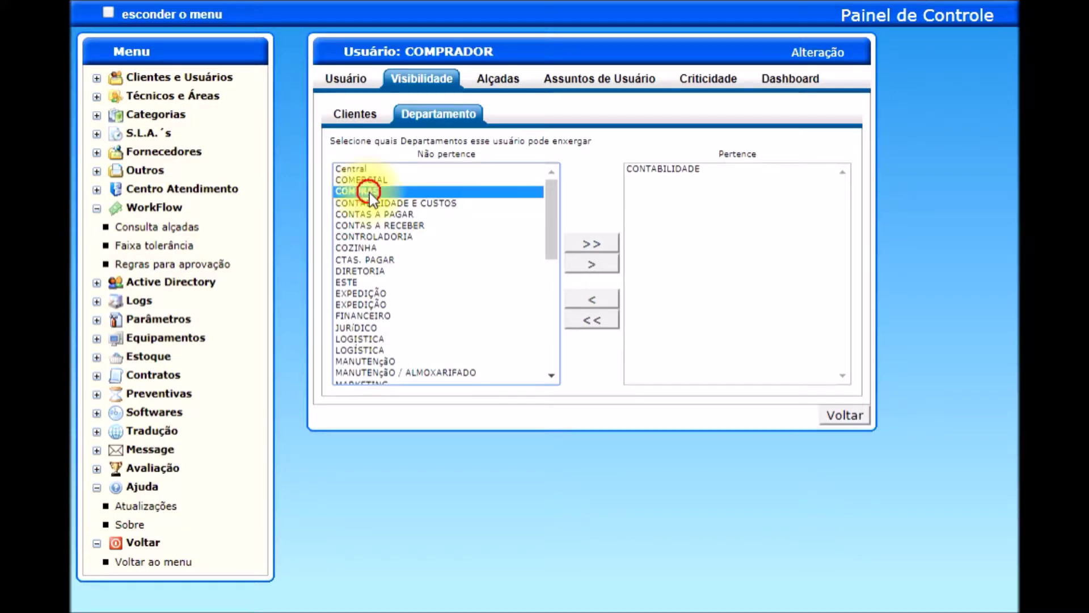
left_click(591, 263)
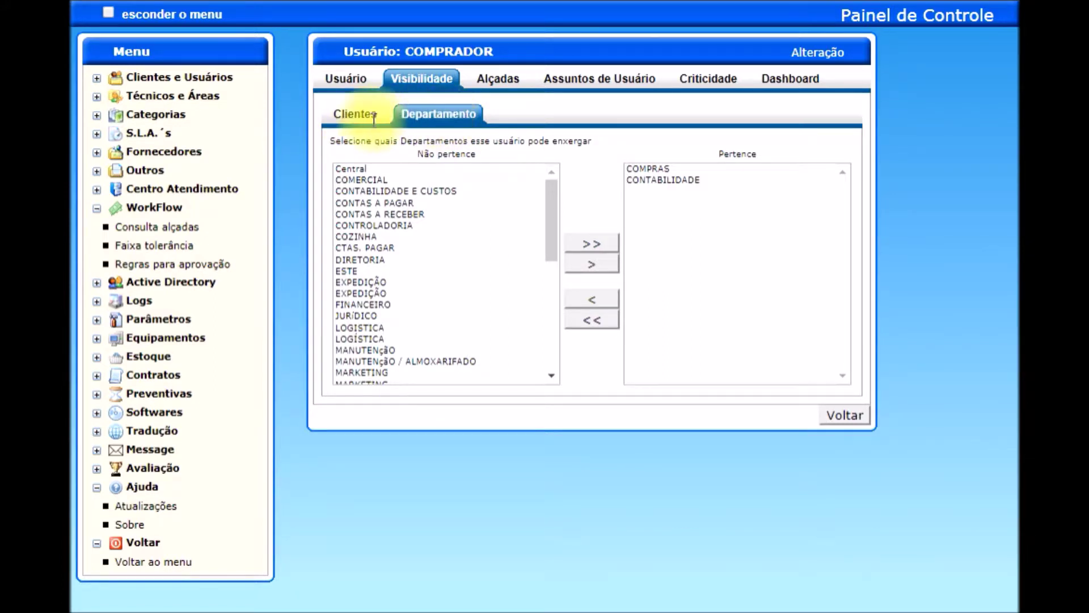
Add the client MG - FILIAL to COMPRADOR's visibility and check the assigned departments and clients
left_click(355, 114)
left_click(381, 195)
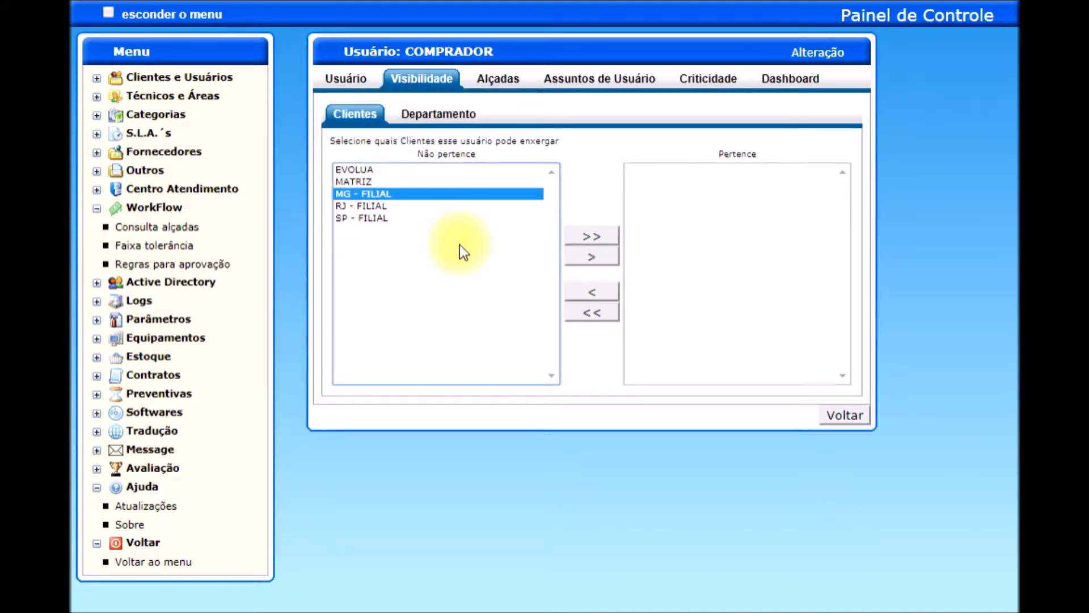
left_click(613, 260)
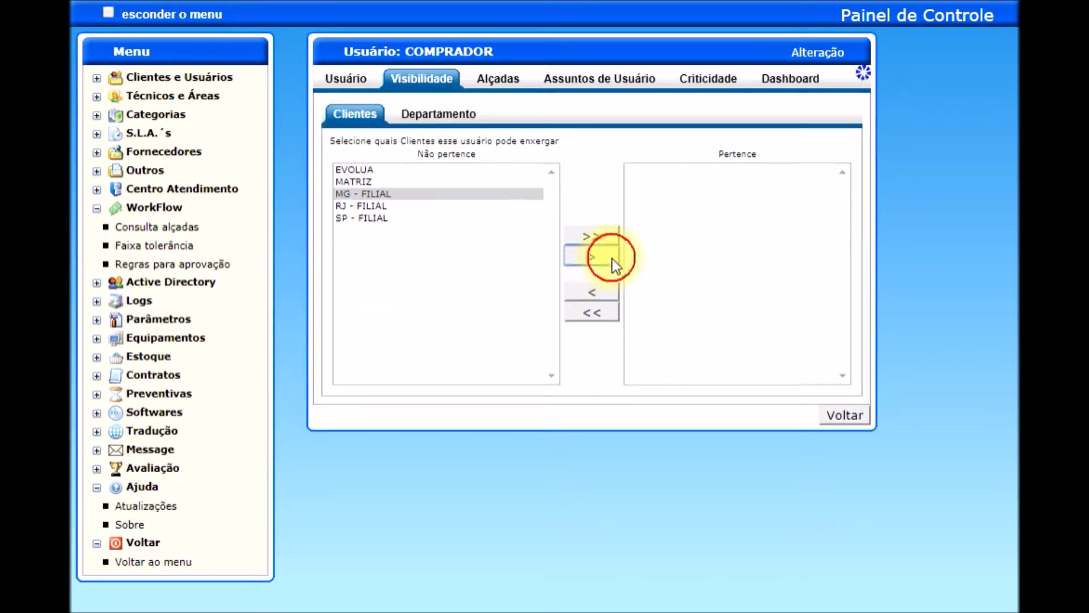
left_click(463, 117)
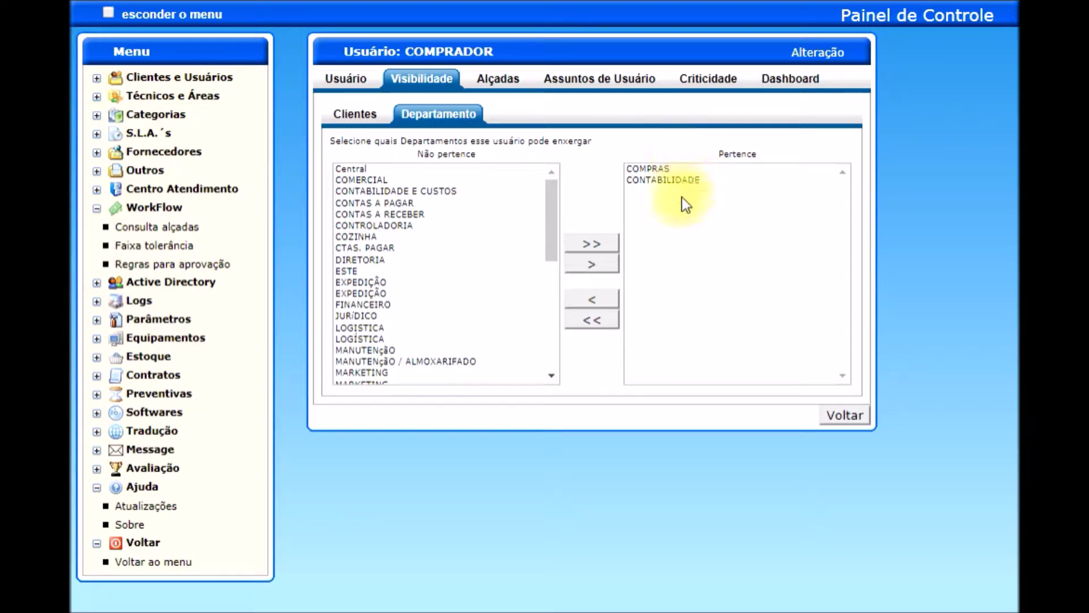
left_click(356, 115)
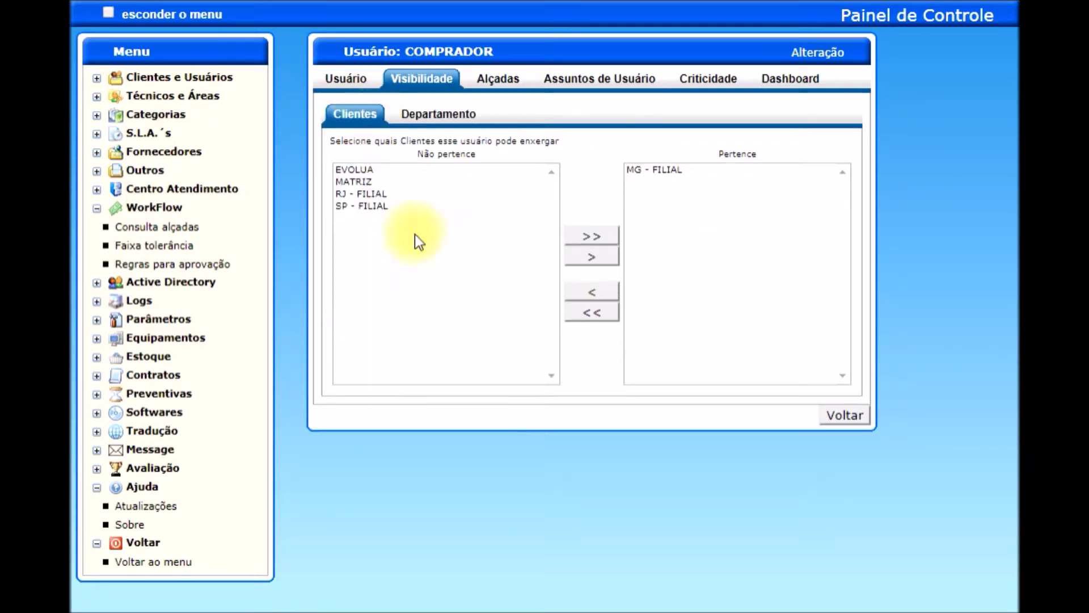
left_click(648, 169)
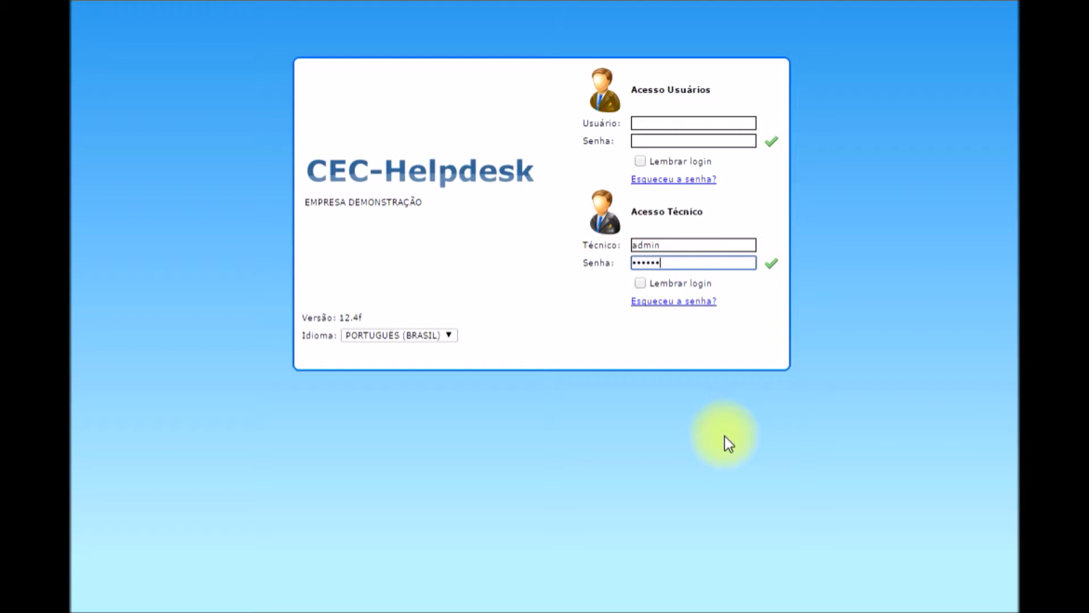
Log in with the technician account admin, open the technician profile permissions (Perfil técnico) and hide the side menu
left_click(773, 260)
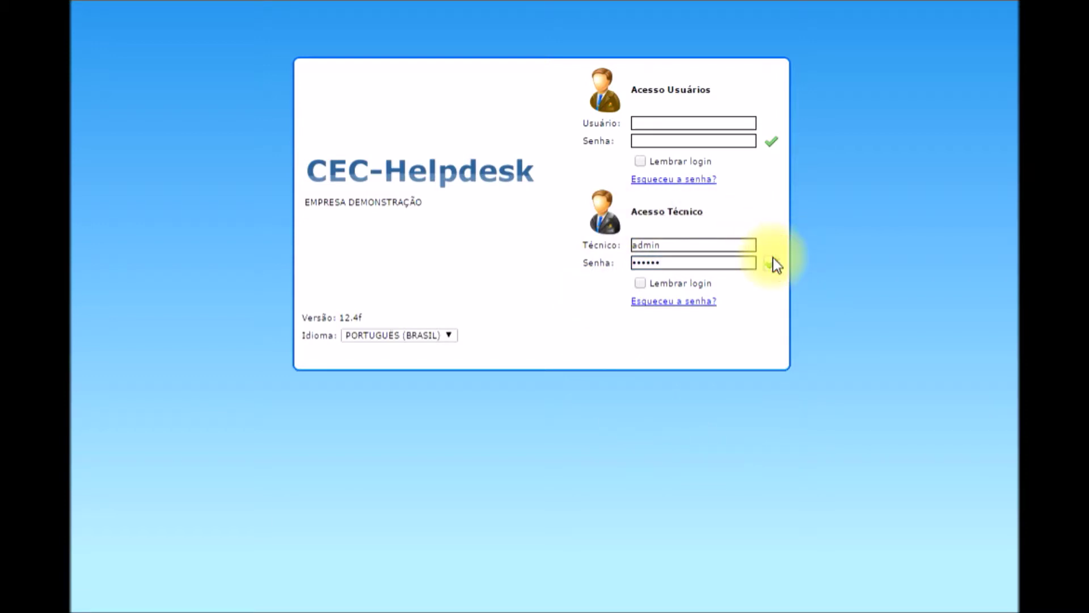
left_click(593, 76)
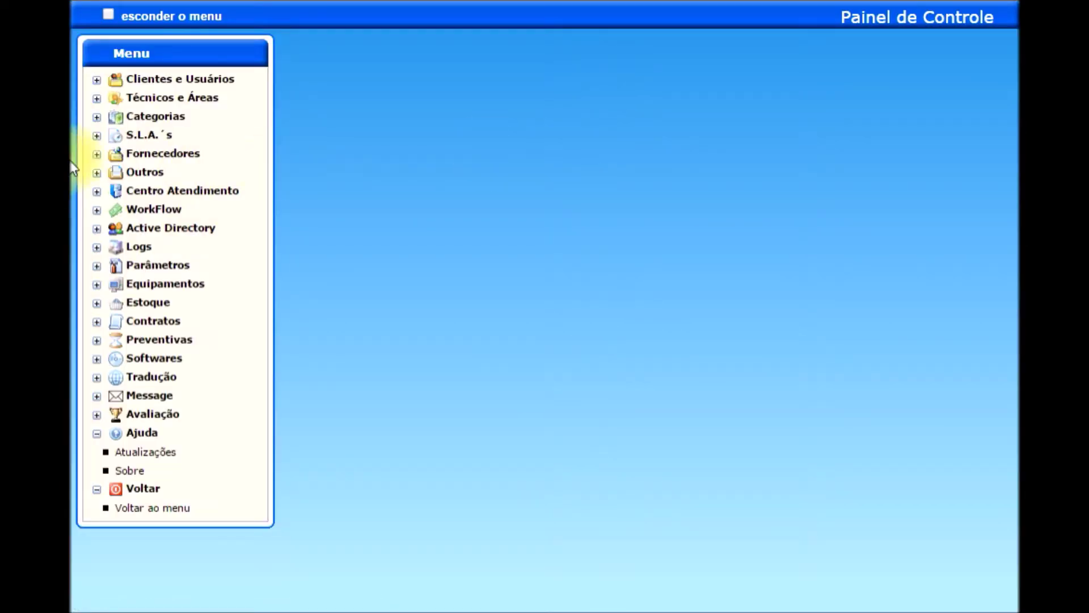
left_click(97, 98)
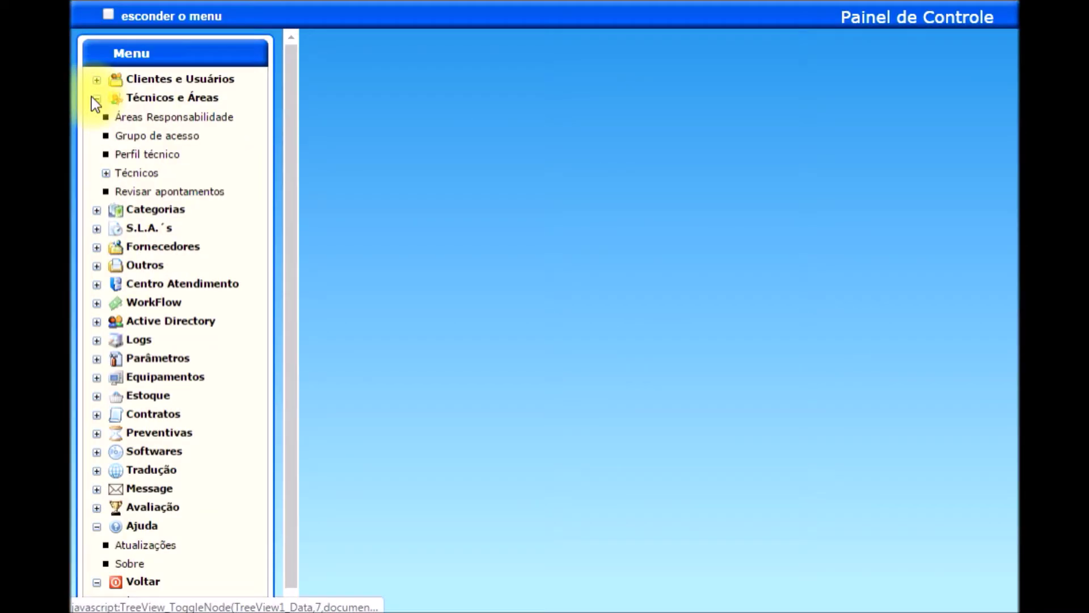
left_click(162, 152)
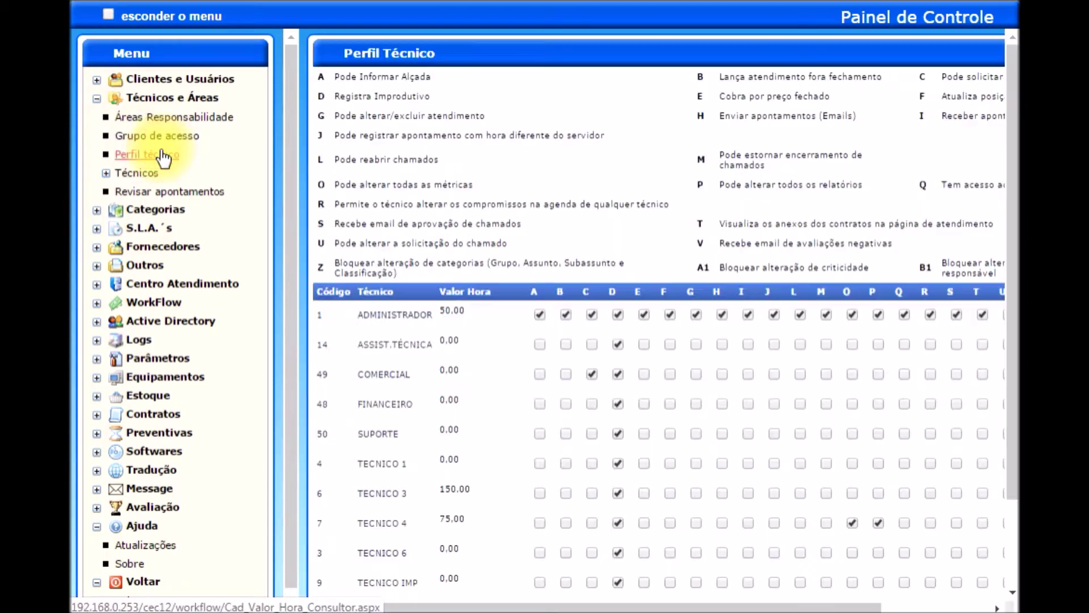
left_click(175, 14)
Grant the technician FINANCEIRO the permission "Pode solicitar aprovação" (C) and save the technician profiles
left_click_drag(826, 77, 709, 80)
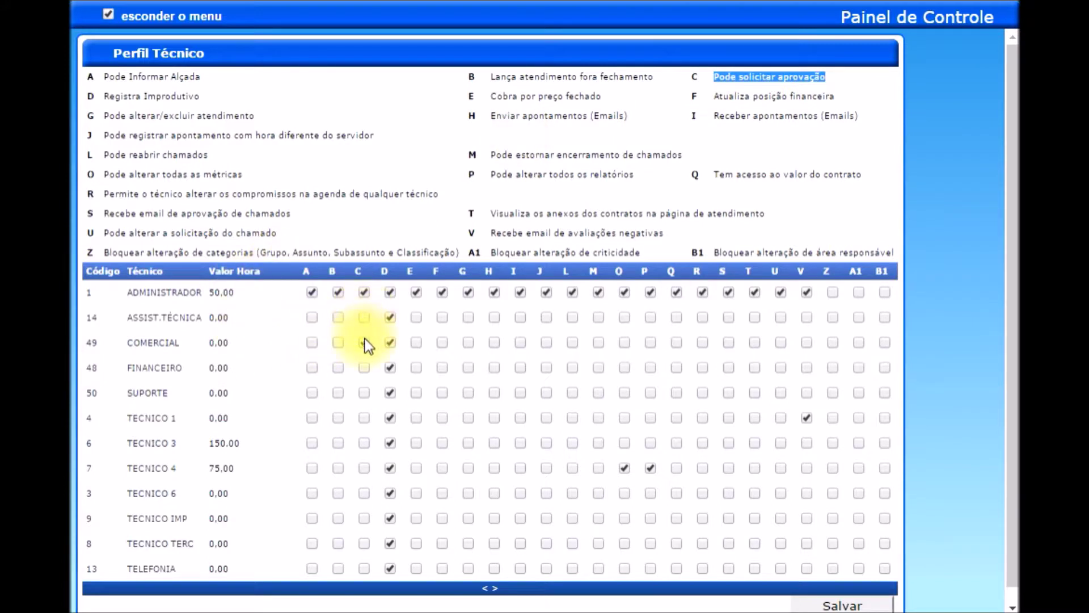
left_click(365, 368)
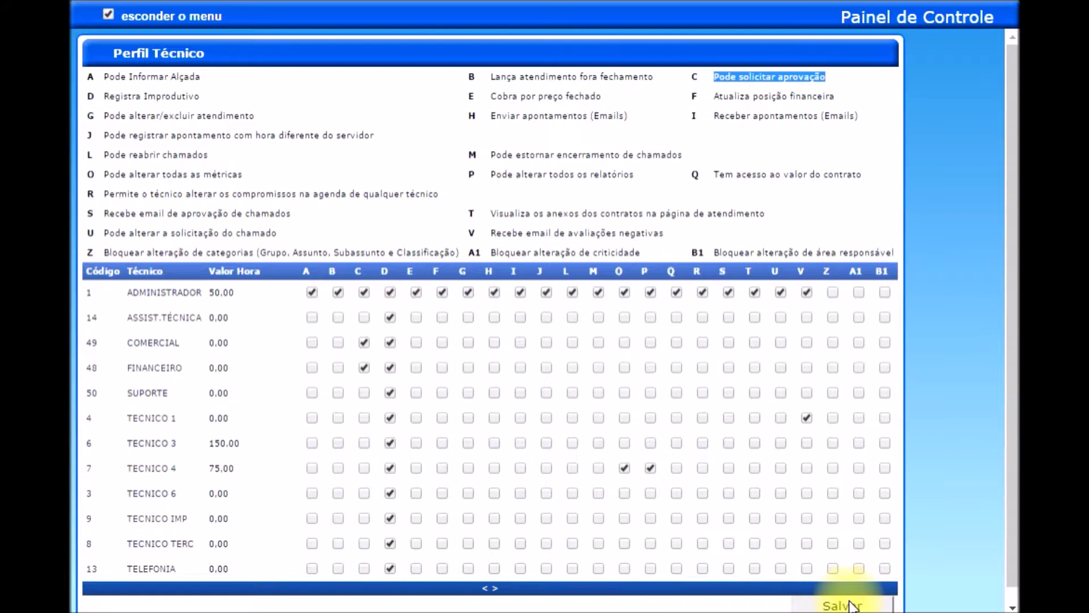
left_click(845, 605)
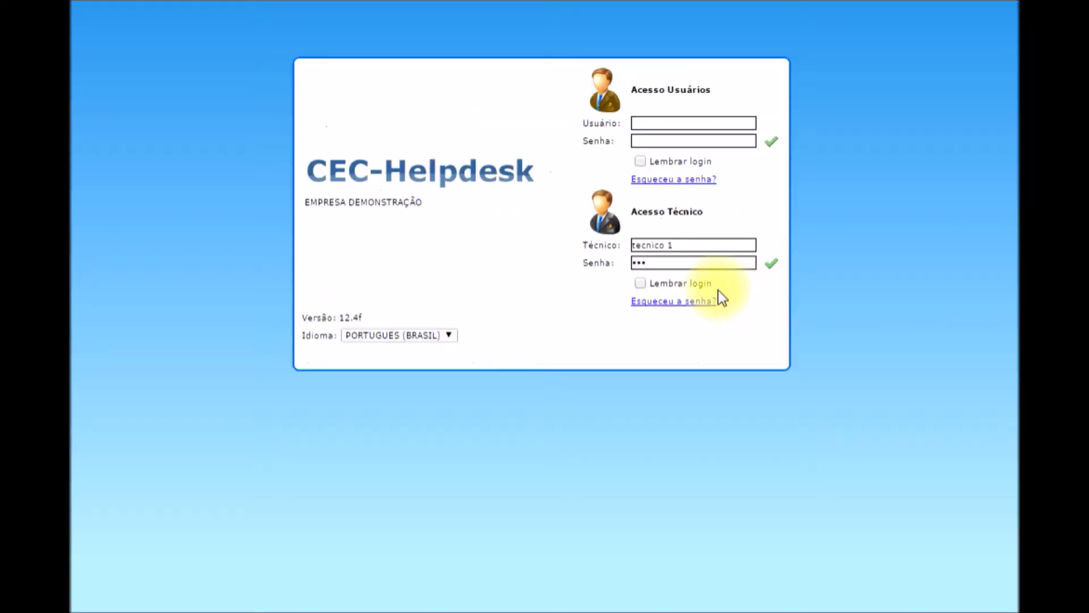
Log in as technician tecnico 1 and open ticket 2897 from the technician's own open tickets for servicing
left_click(773, 264)
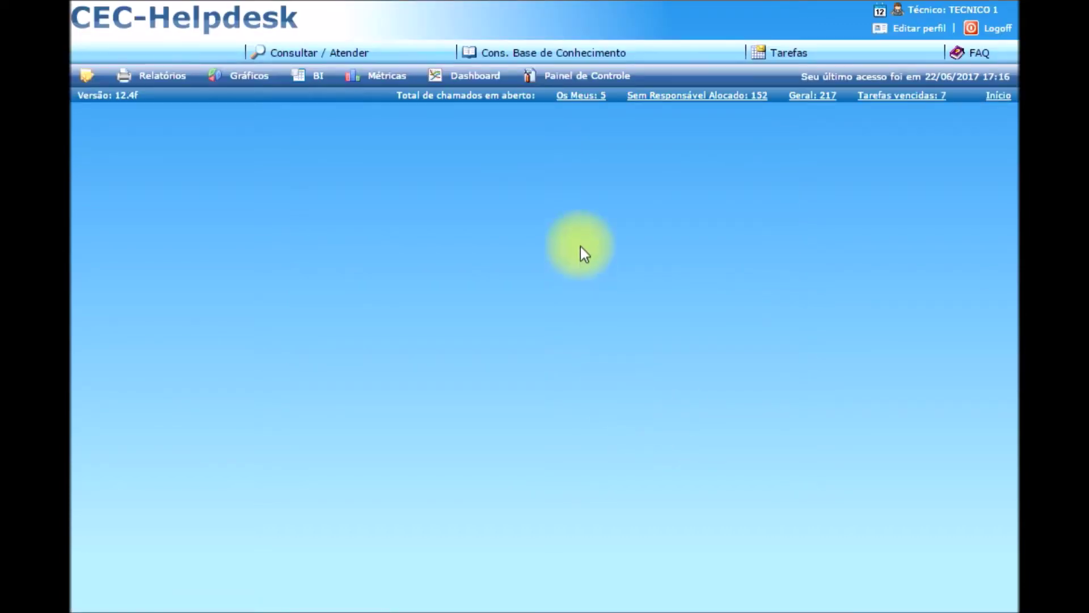
left_click(576, 95)
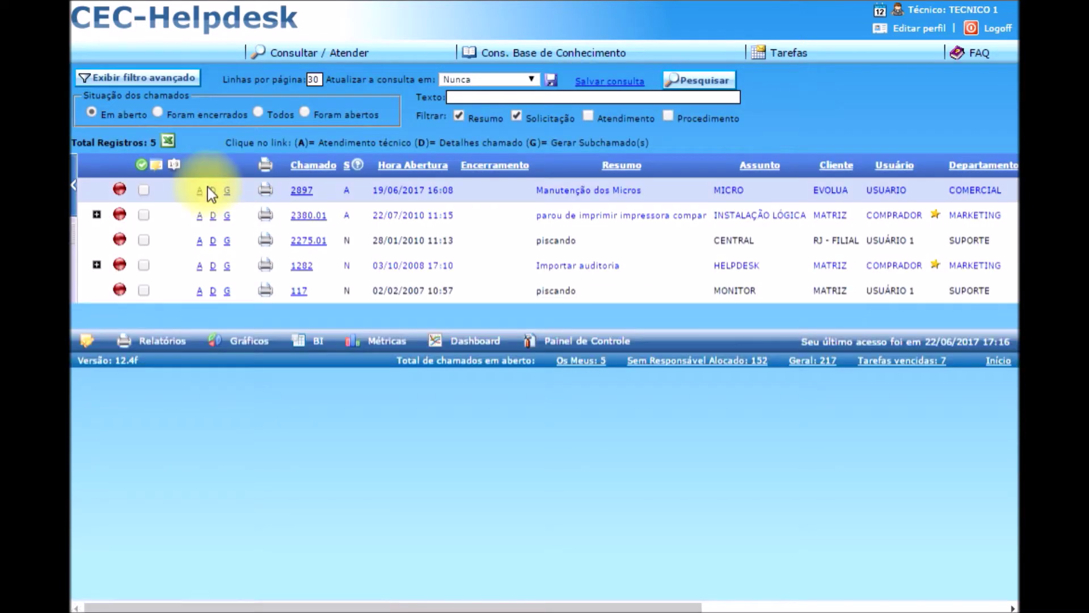
left_click(199, 190)
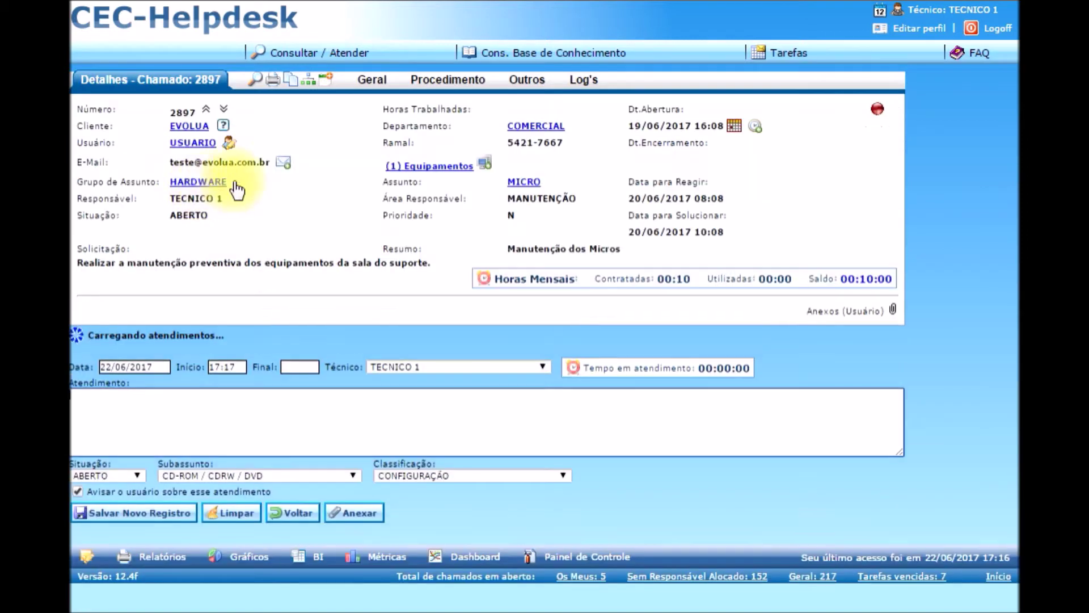
Open the monetary approval request for ticket 2897 and save a forecast of 50 for parts and 100 for services
left_click(526, 81)
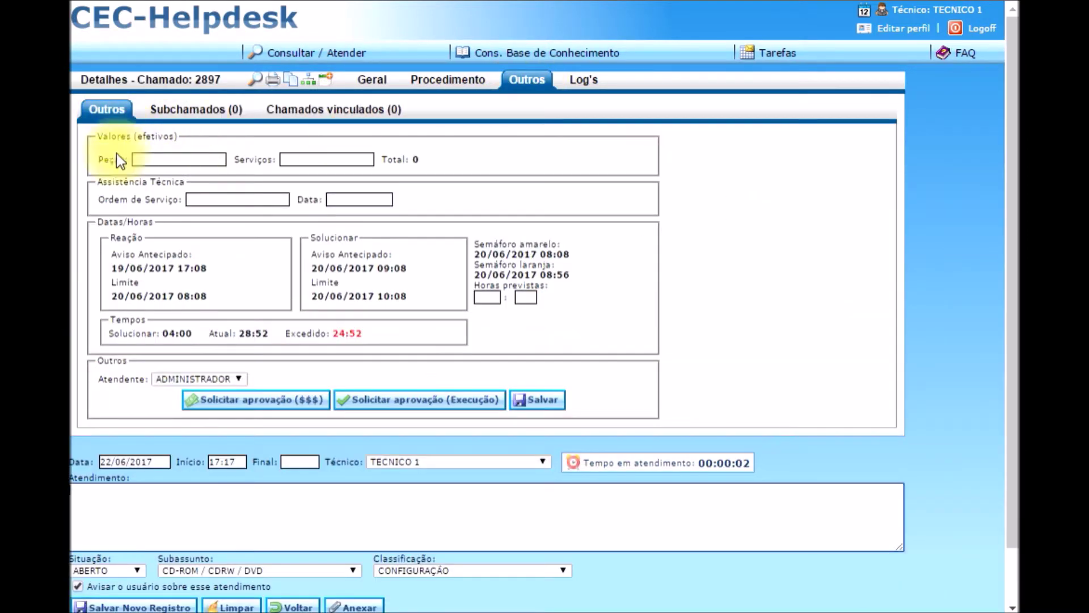
left_click(269, 401)
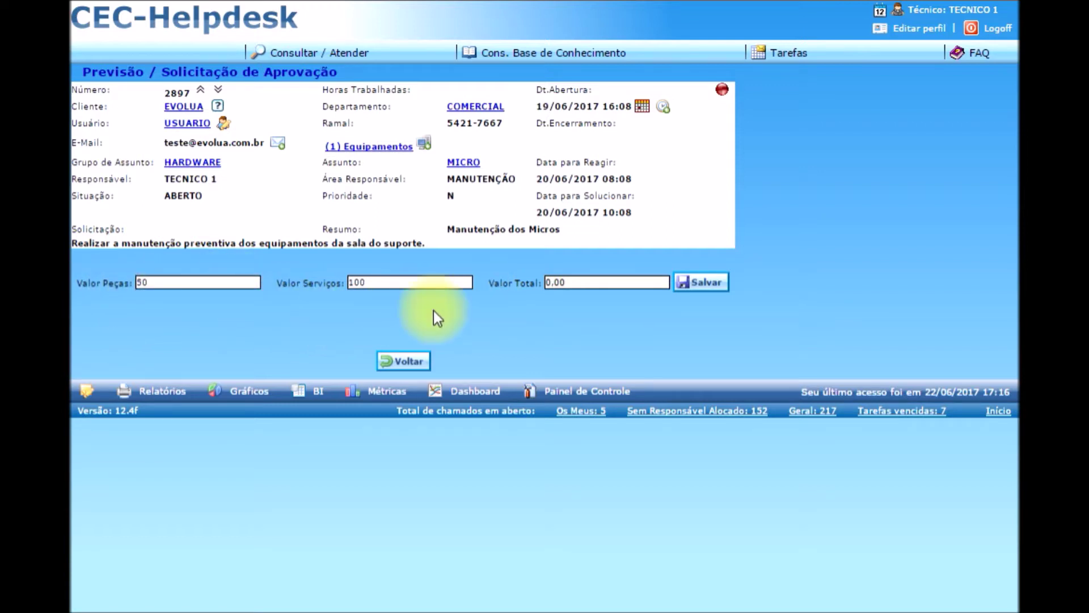
left_click(711, 285)
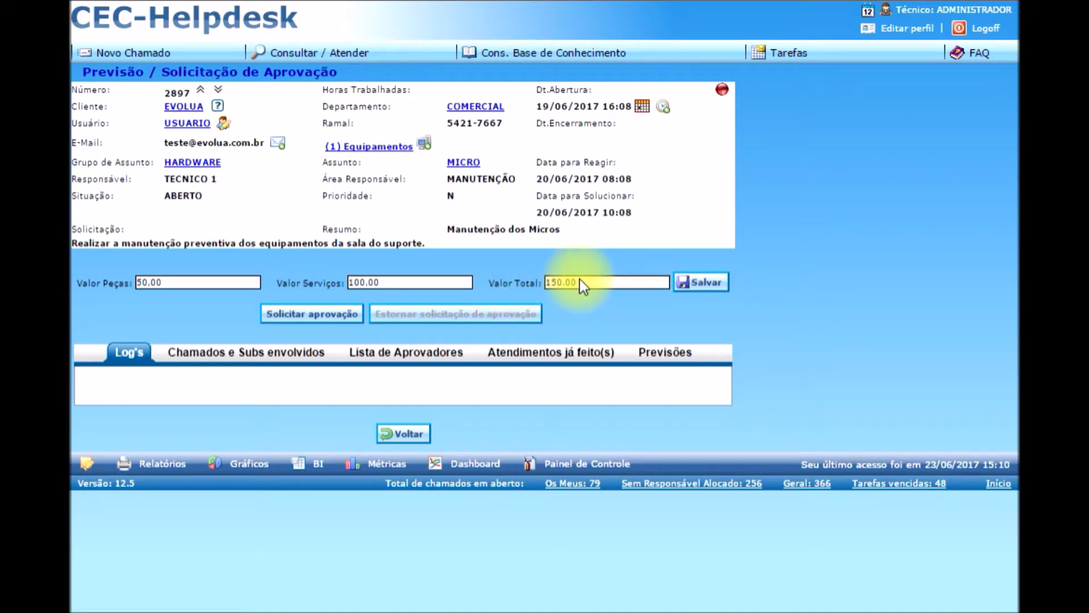
Review the forecast values, logs, involved tickets, approver list, completed services and approved forecasts of ticket 2897's approval request
left_click(230, 283)
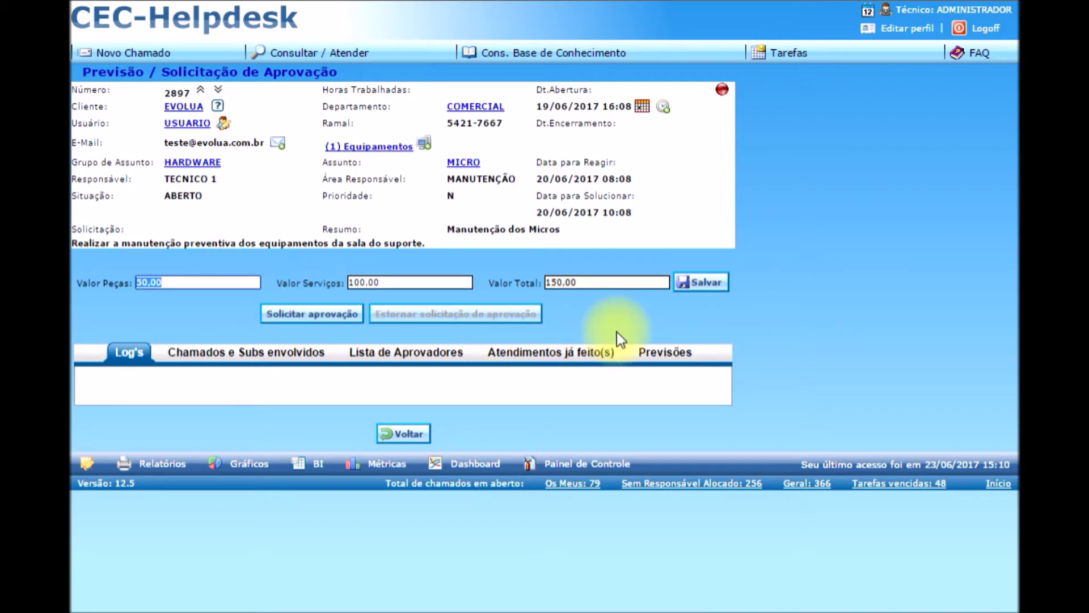
left_click(134, 362)
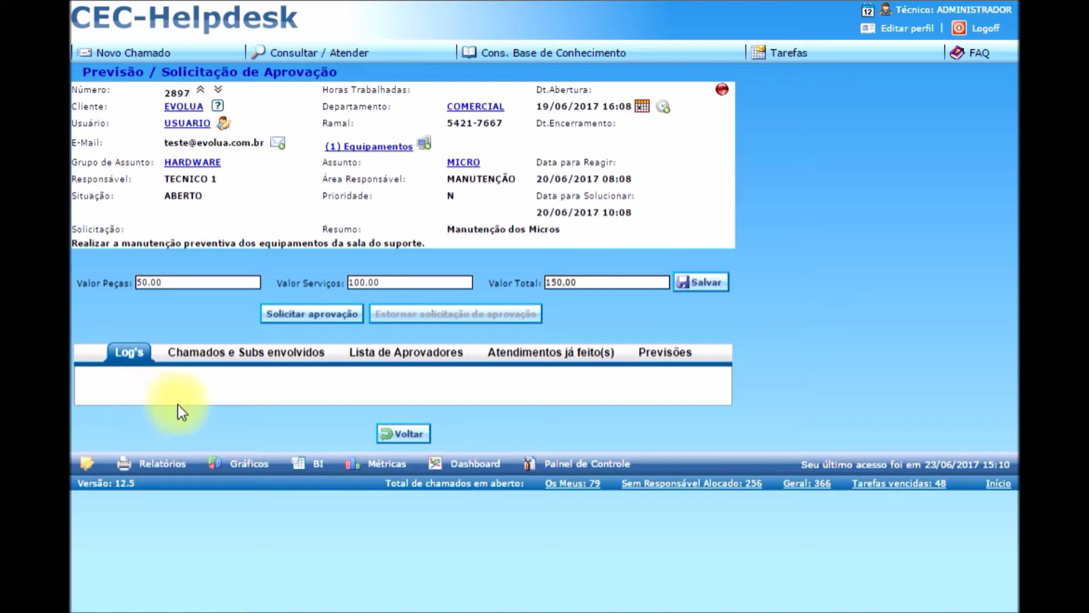
left_click(220, 362)
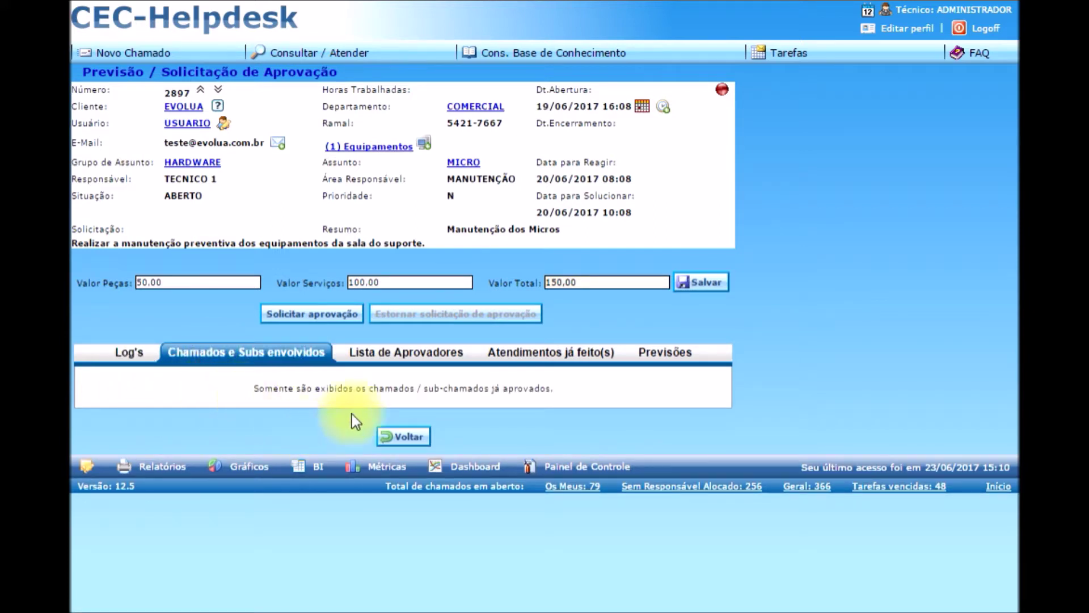
left_click(421, 354)
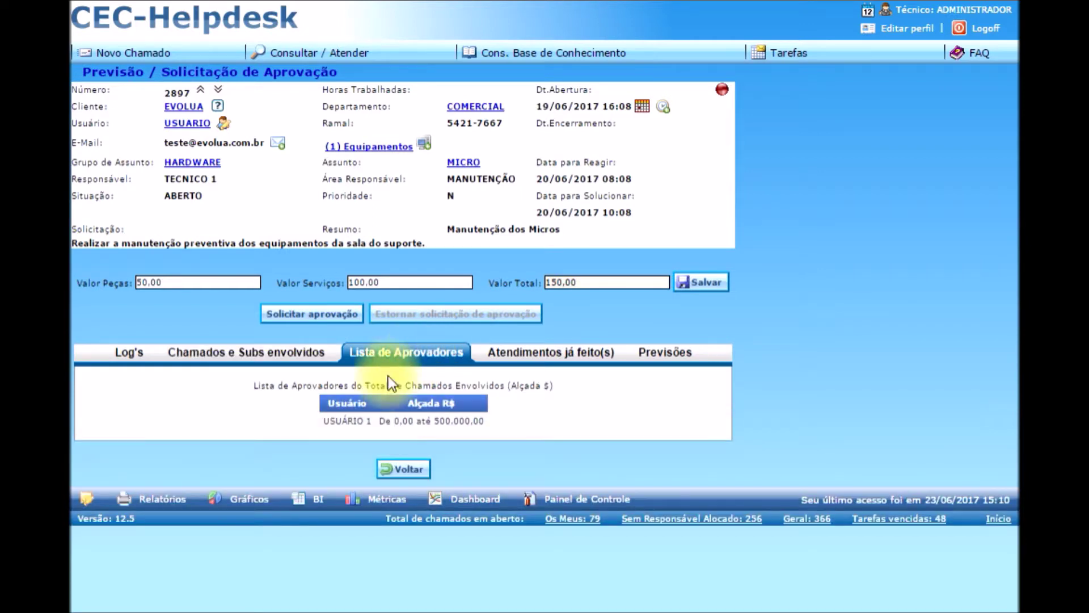
left_click(541, 359)
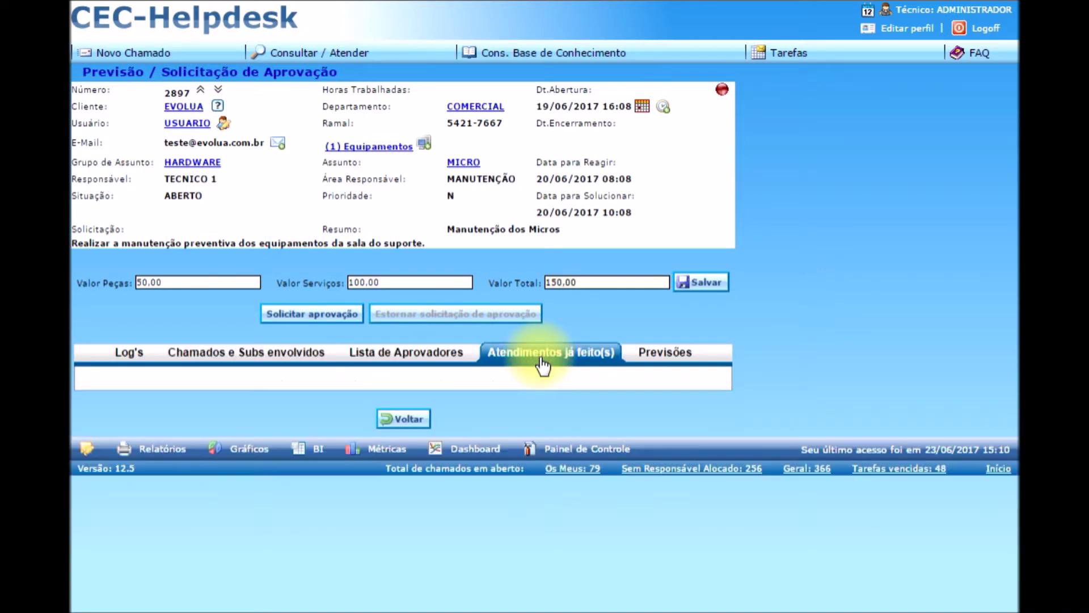
left_click(657, 357)
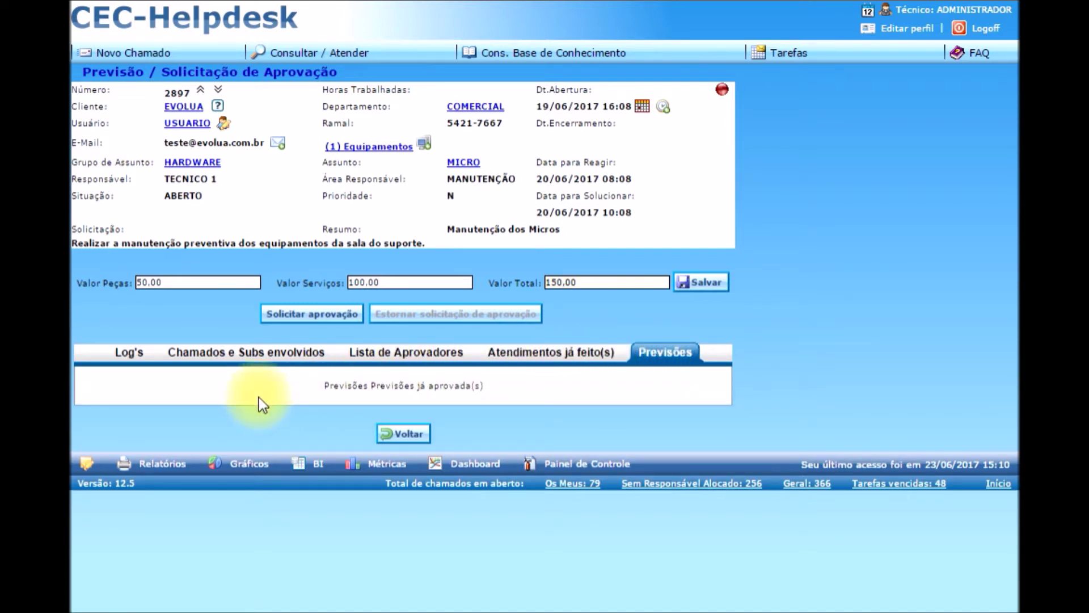
Request approval for ticket 2897, reverse that request and check the approval log
left_click(322, 316)
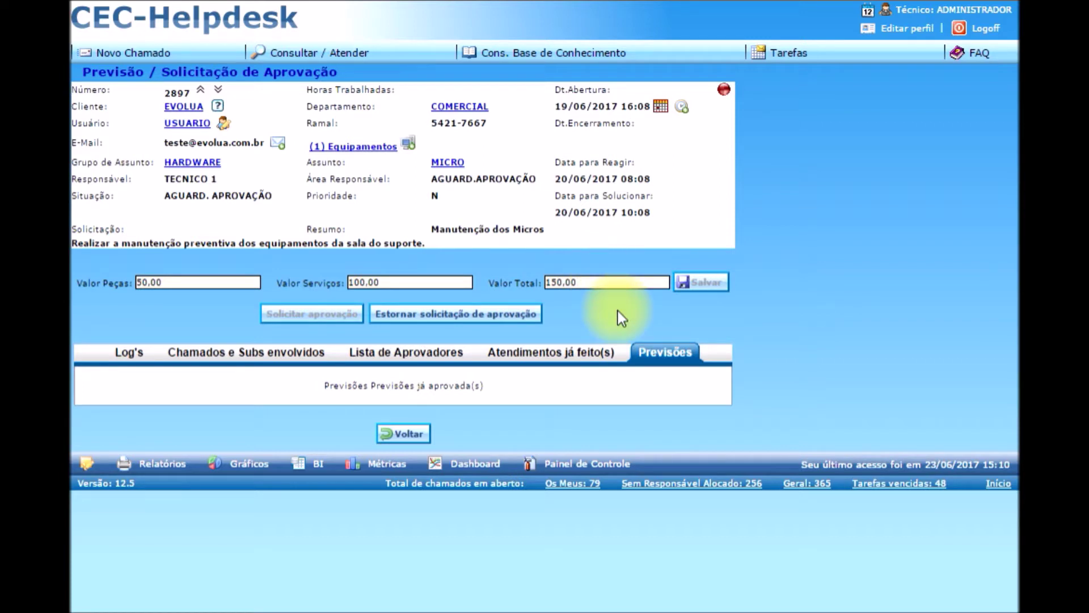
left_click(427, 312)
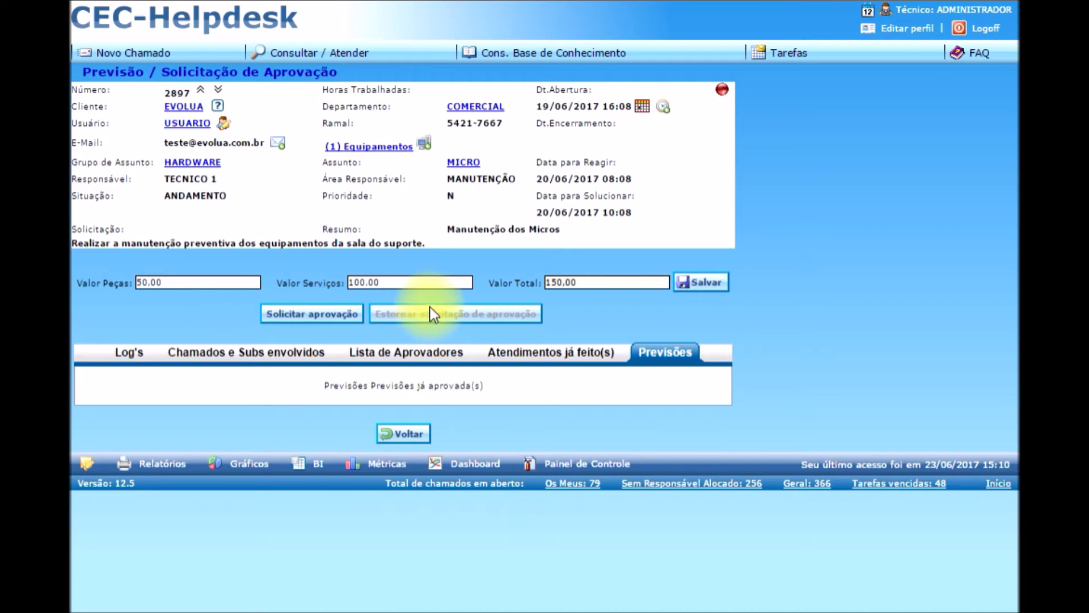
left_click(128, 359)
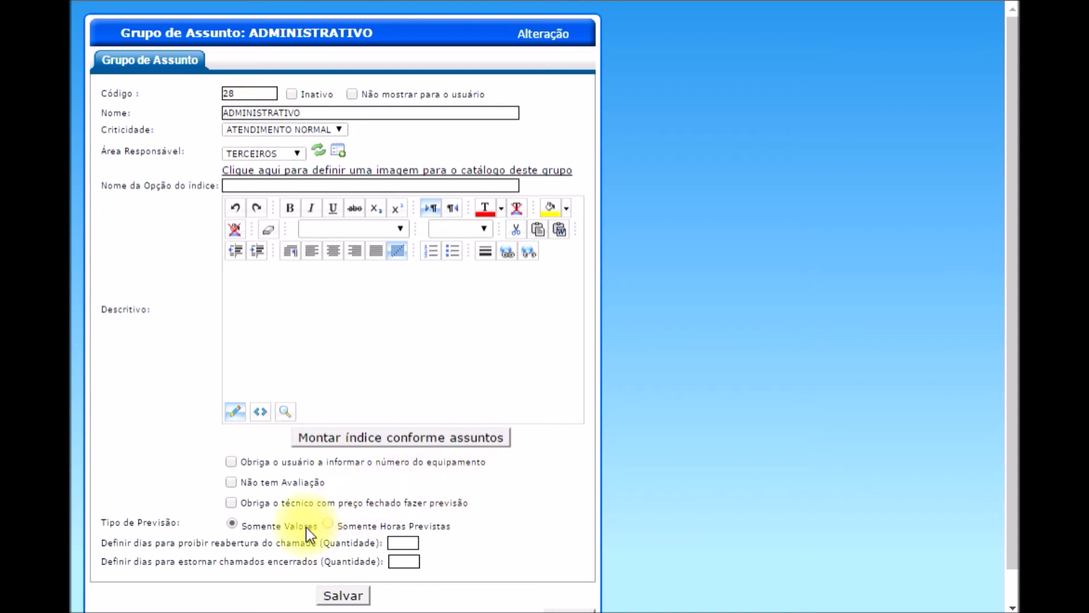
Examine the forecast type option "Somente Valores" in the ADMINISTRATIVO subject group
left_click_drag(318, 527, 250, 529)
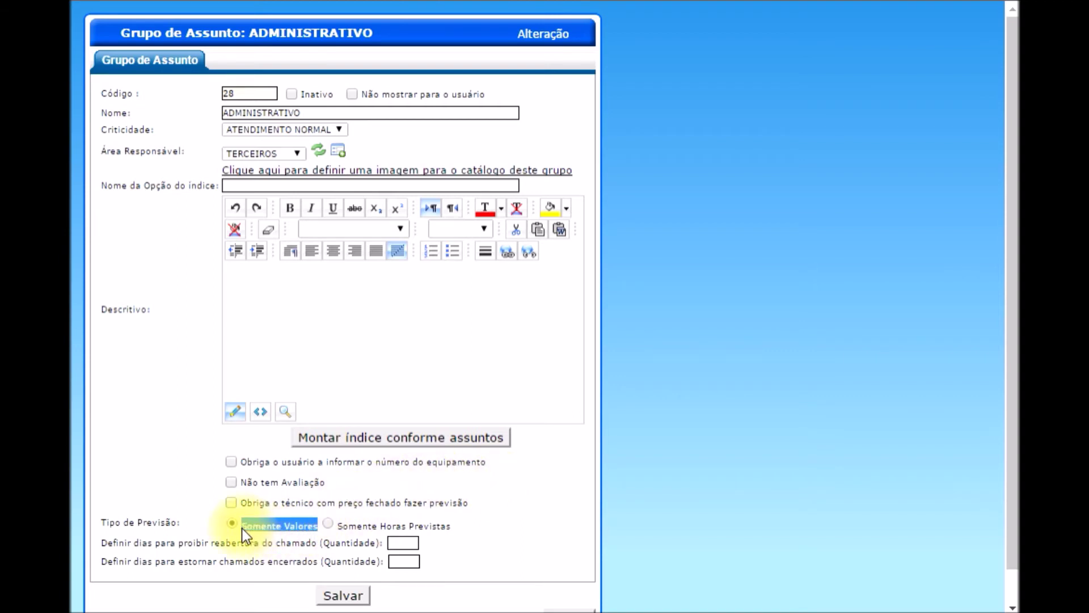
left_click(572, 524)
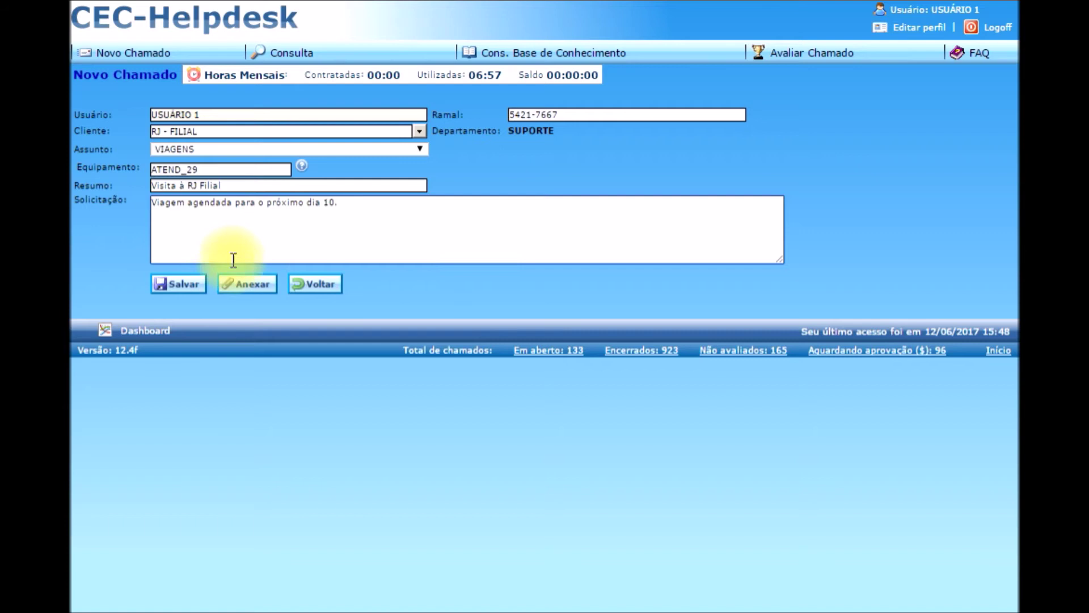
Save the new VIAGENS ticket "Visita à RJ Filial" and submit its form with 500 as the expected value
left_click(172, 287)
left_click(222, 70)
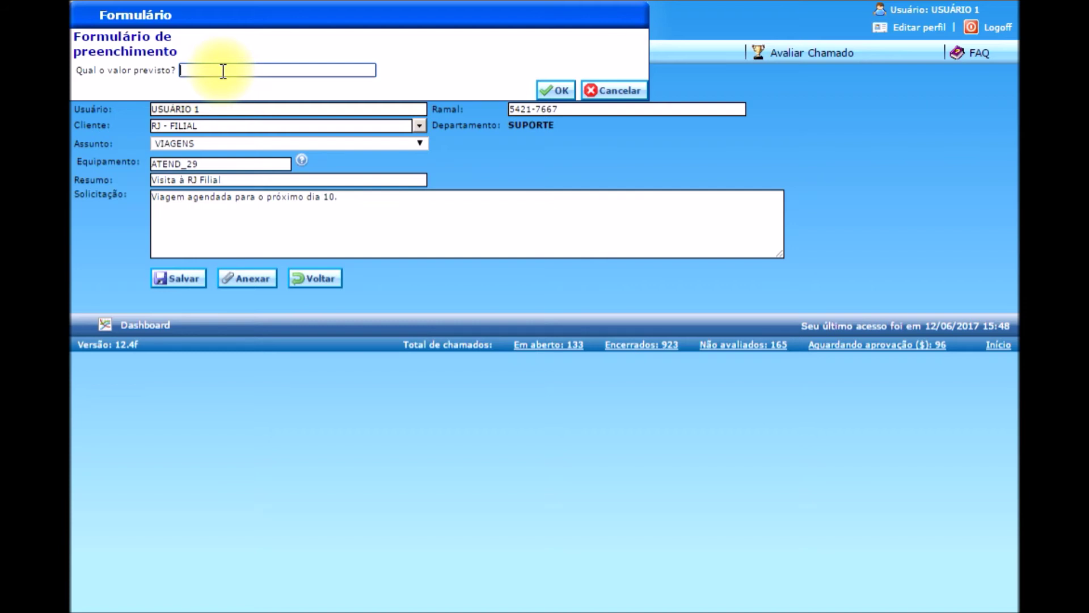
type("500")
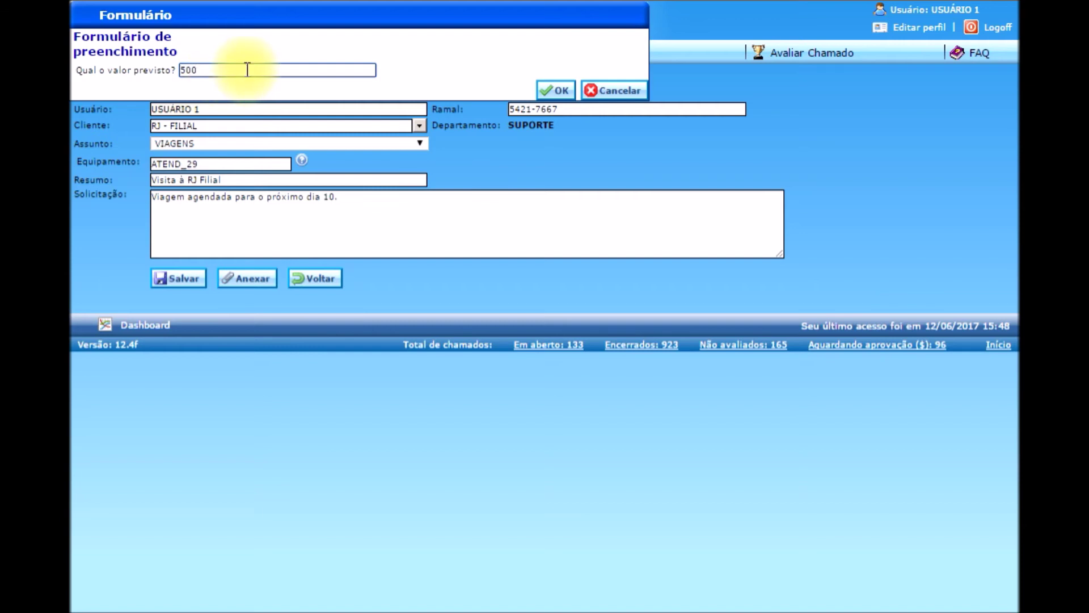
left_click(553, 90)
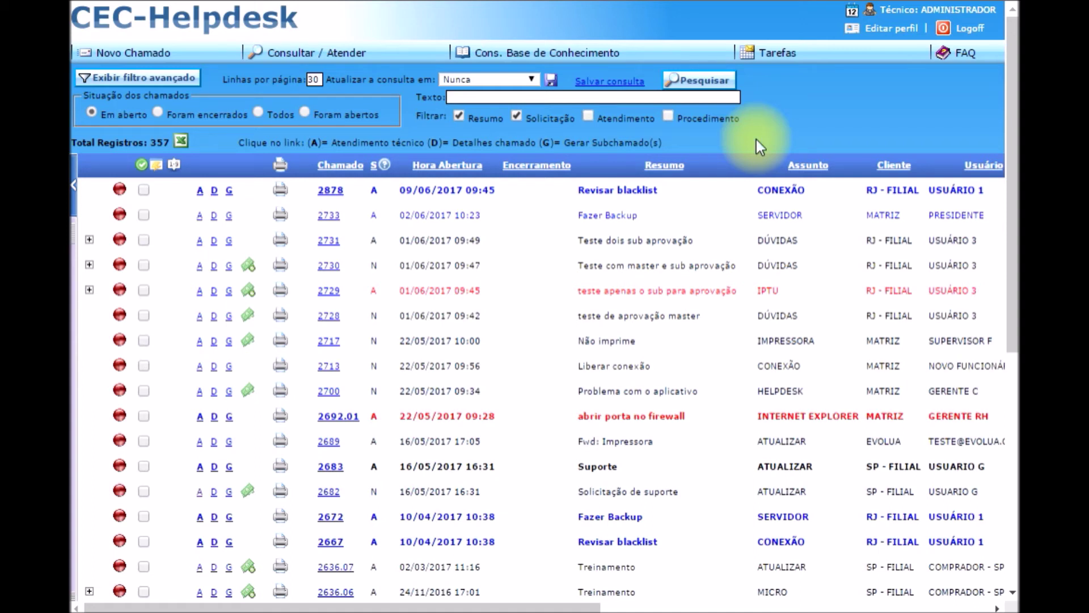
Search the open tickets with the advanced filter option "Exibe aguardando aprovação" enabled
left_click(146, 78)
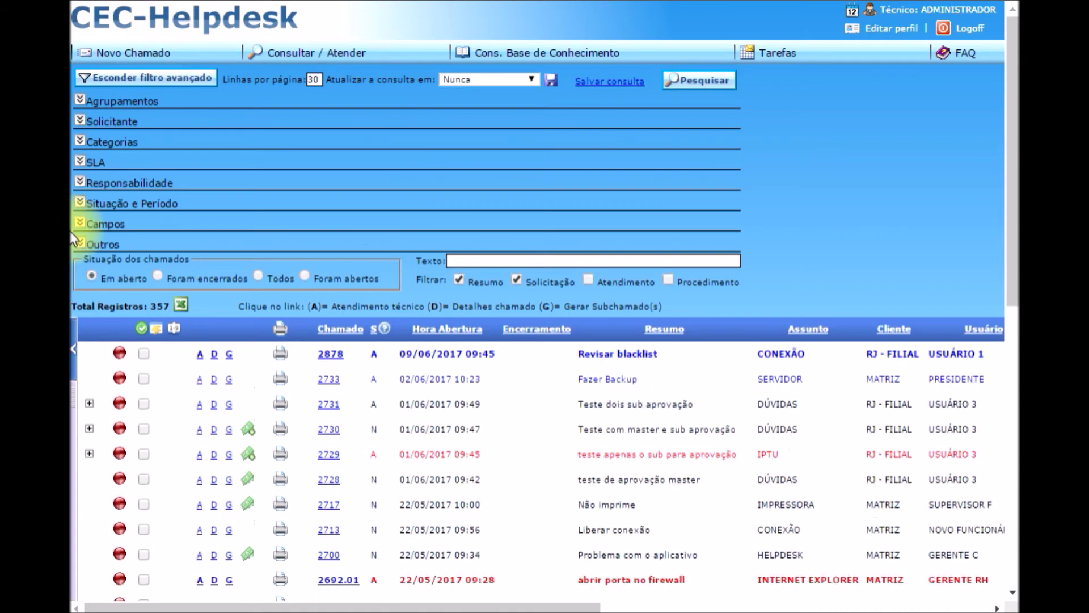
left_click(80, 244)
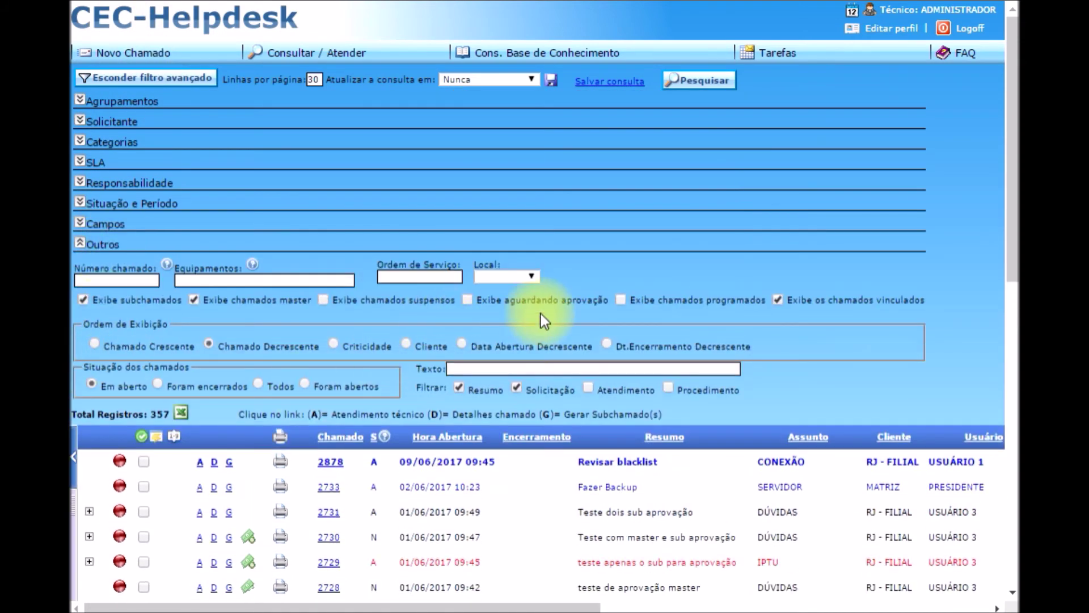
left_click(546, 302)
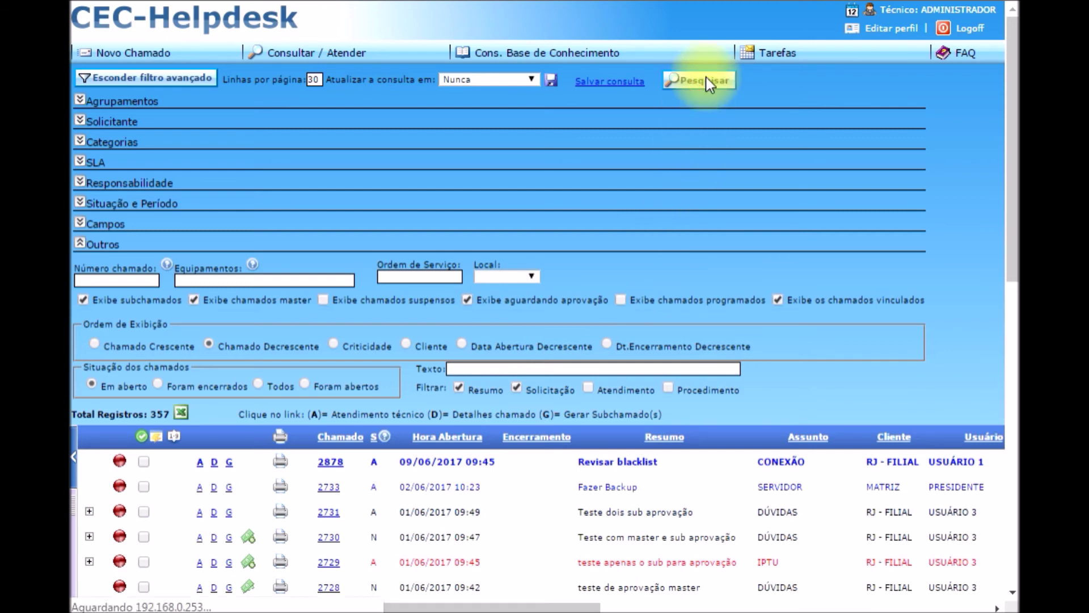
left_click(707, 80)
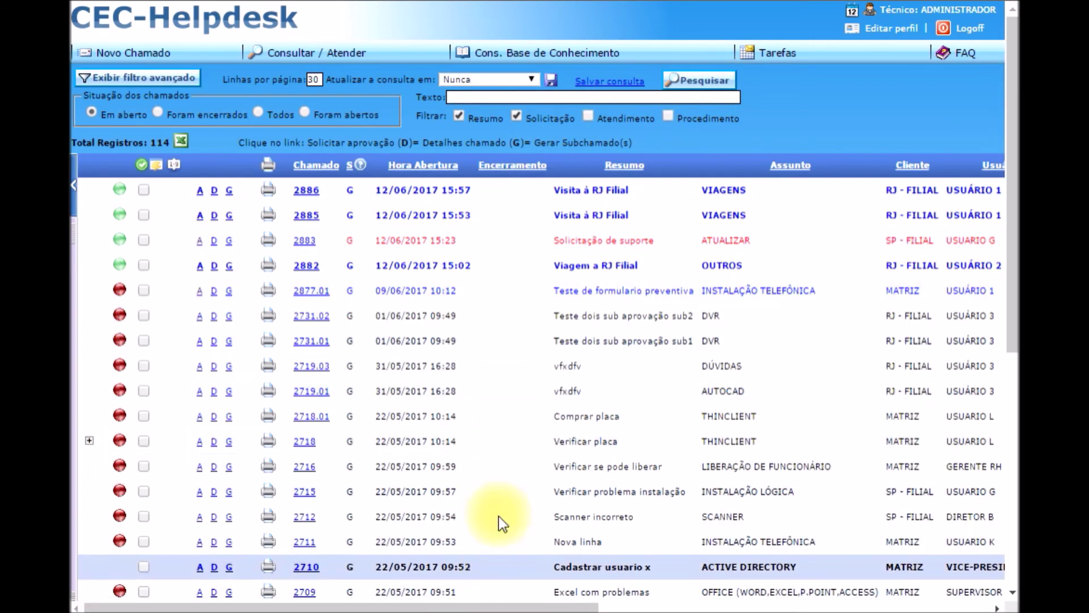
Open the ticket query and examine the general log of ticket 2914 for its approval history
left_click(334, 54)
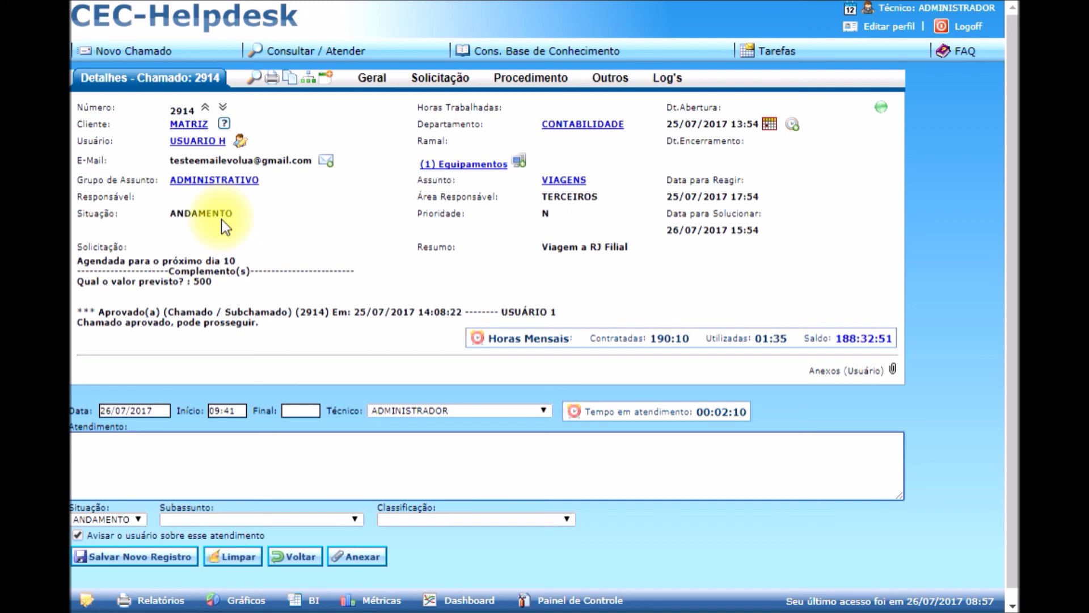
left_click(672, 79)
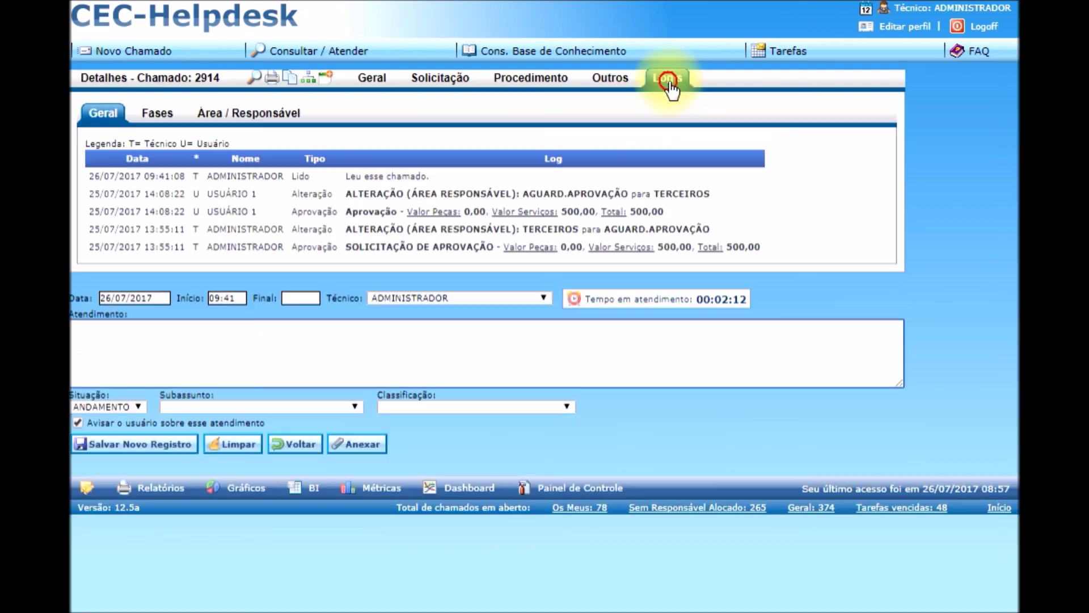